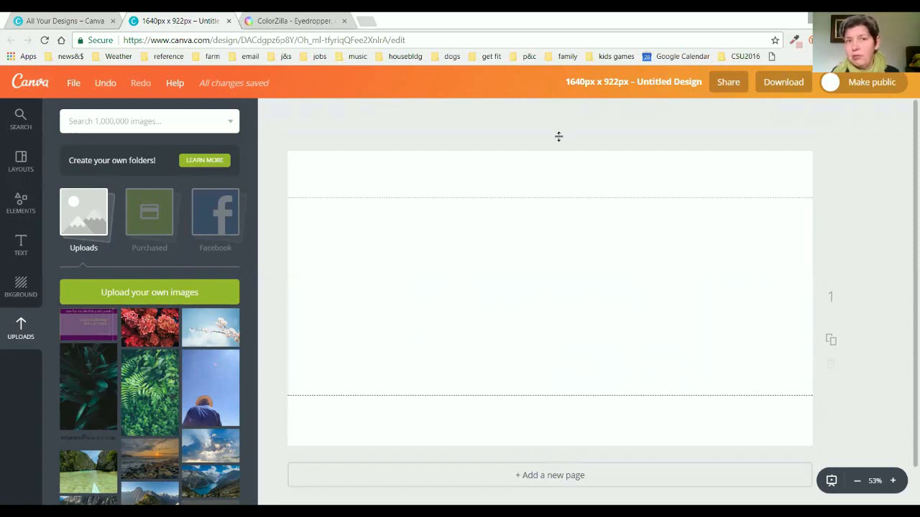
Place the uploaded cherry-blossom photo and stretch it to cover the entire page.
{"action": "left_click", "coordinate": [215, 330]}
{"action": "left_click_drag", "start_coordinate": [422, 384], "coordinate": [266, 443]}
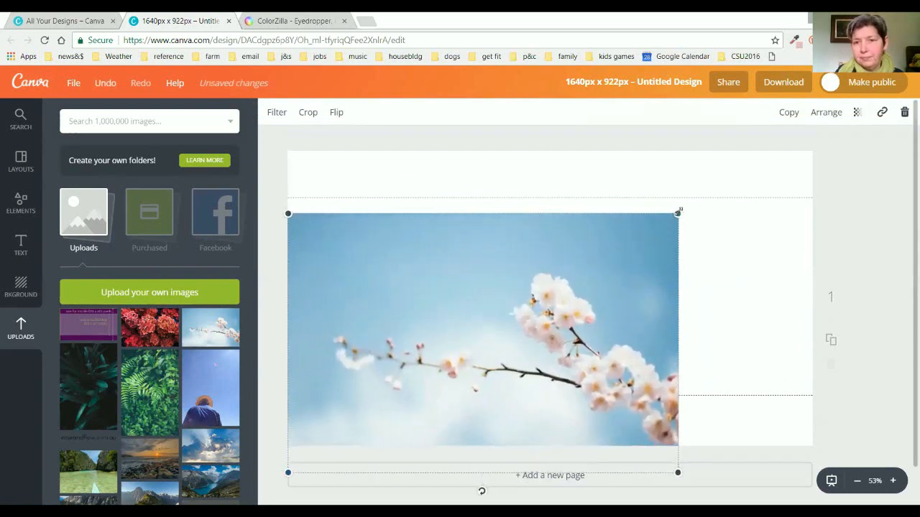
{"action": "left_click_drag", "start_coordinate": [678, 213], "coordinate": [838, 158]}
{"action": "left_click_drag", "start_coordinate": [612, 247], "coordinate": [614, 252]}
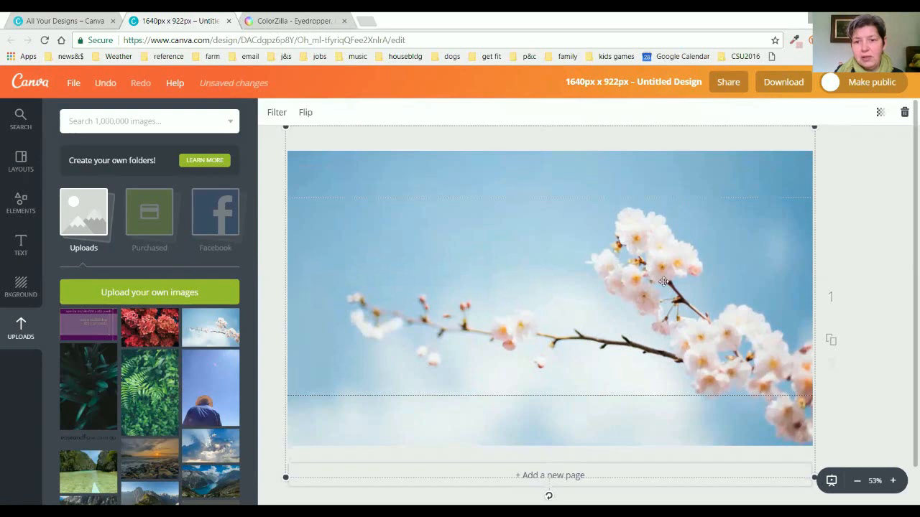
{"action": "left_click", "coordinate": [872, 279]}
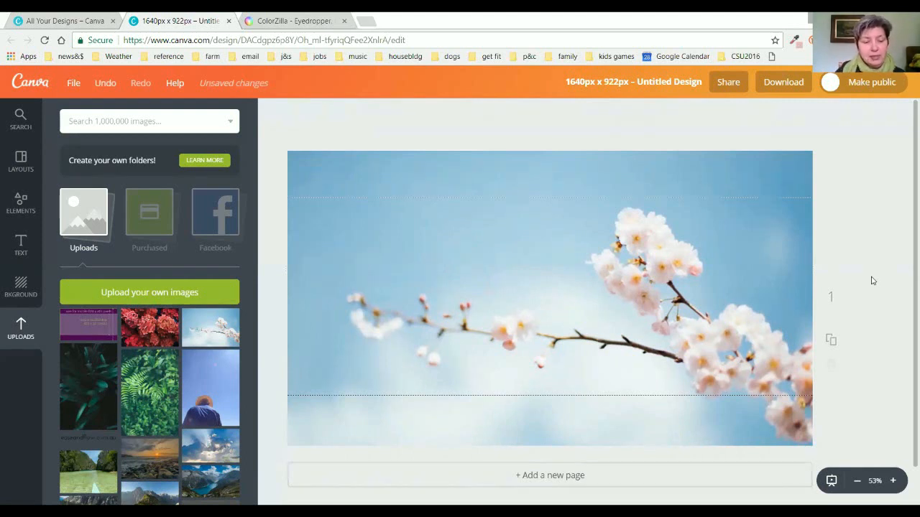
Add a widened, left-aligned body text box at the photo's upper left.
{"action": "key", "text": "t"}
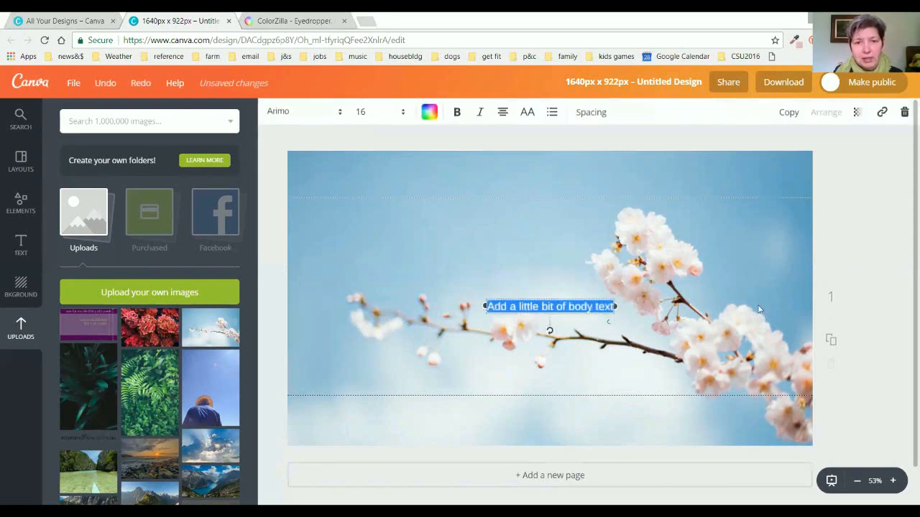
{"action": "left_click_drag", "start_coordinate": [481, 306], "coordinate": [421, 308]}
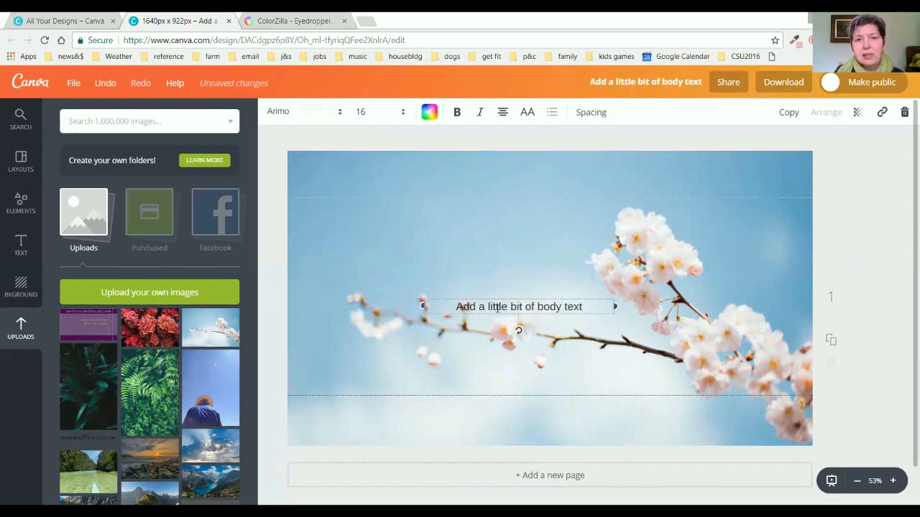
{"action": "left_click", "coordinate": [503, 113]}
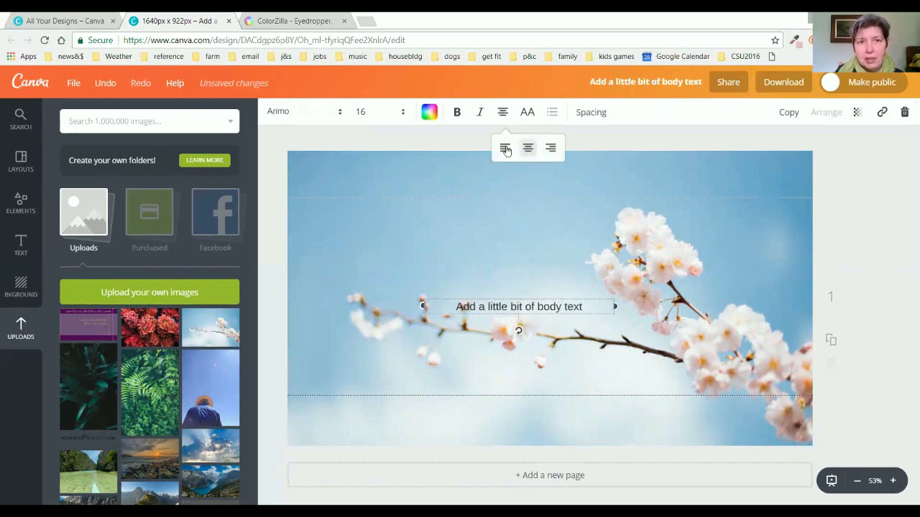
{"action": "left_click", "coordinate": [505, 148]}
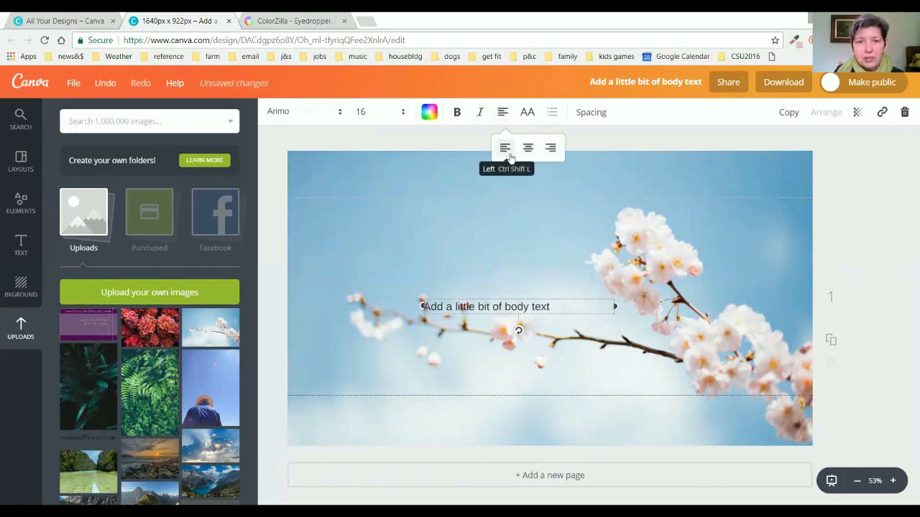
{"action": "left_click_drag", "start_coordinate": [526, 306], "coordinate": [470, 242]}
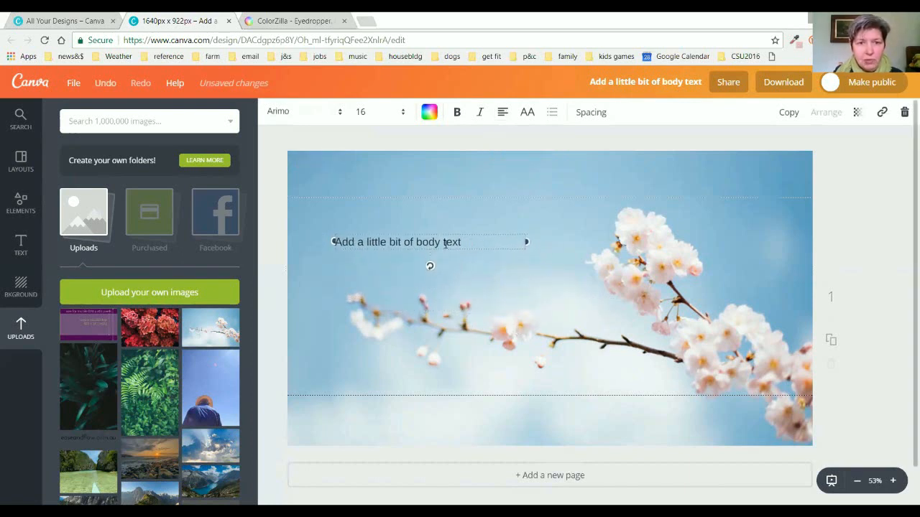
Replace the placeholder with the owner's full name and 'EFT coach' on the next line.
{"action": "double_click", "coordinate": [445, 244]}
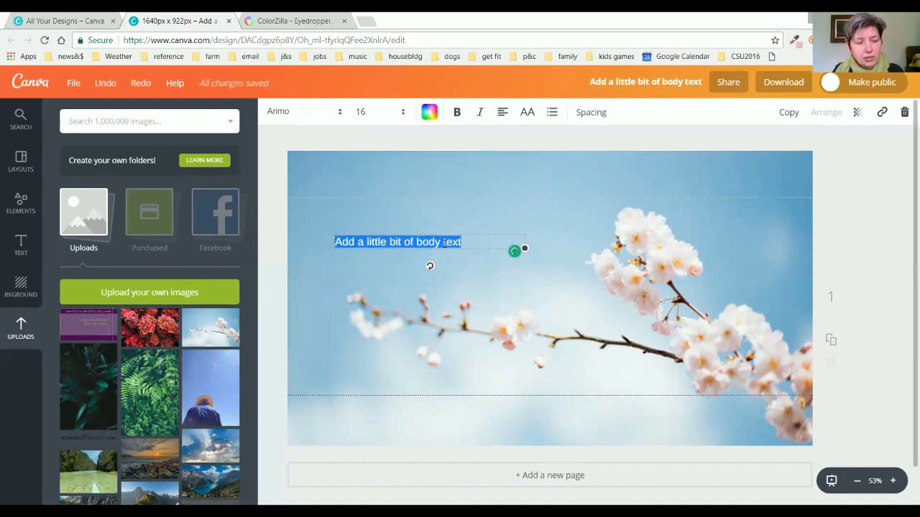
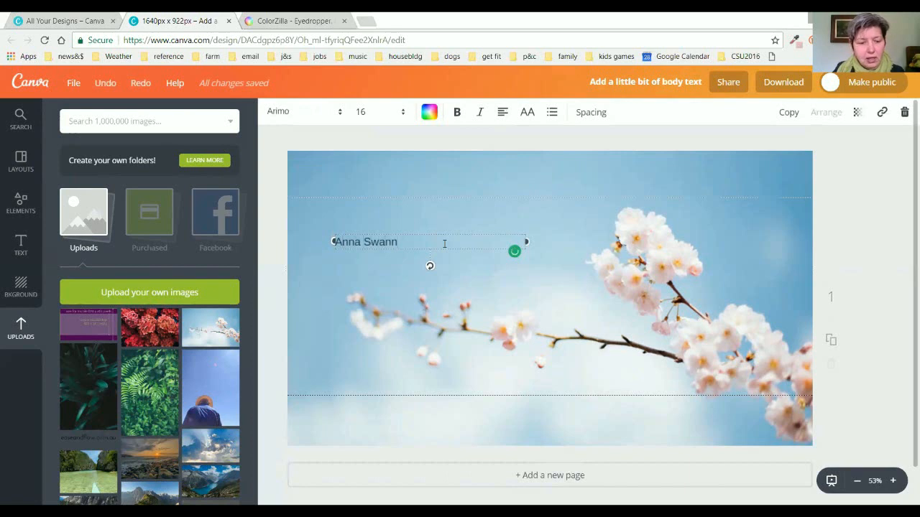
{"action": "key", "text": "Return"}
{"action": "type", "text": "EFT "}
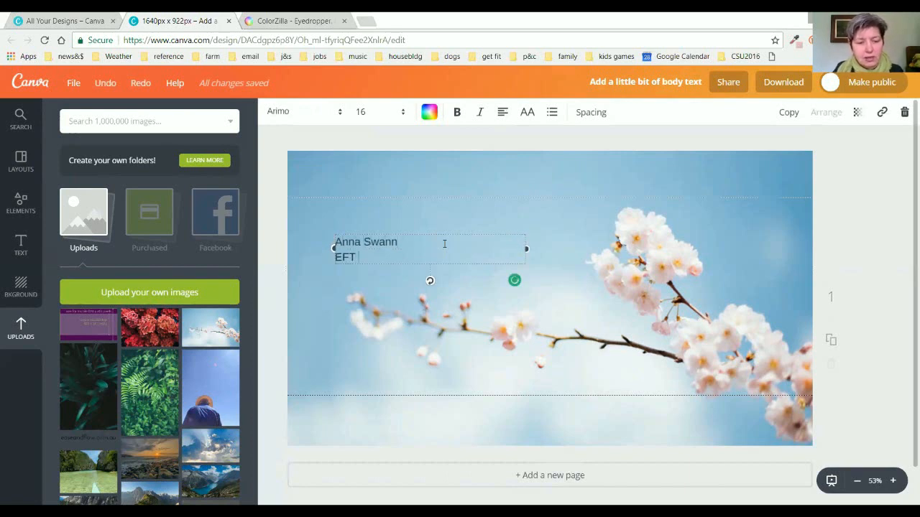
{"action": "type", "text": "coach"}
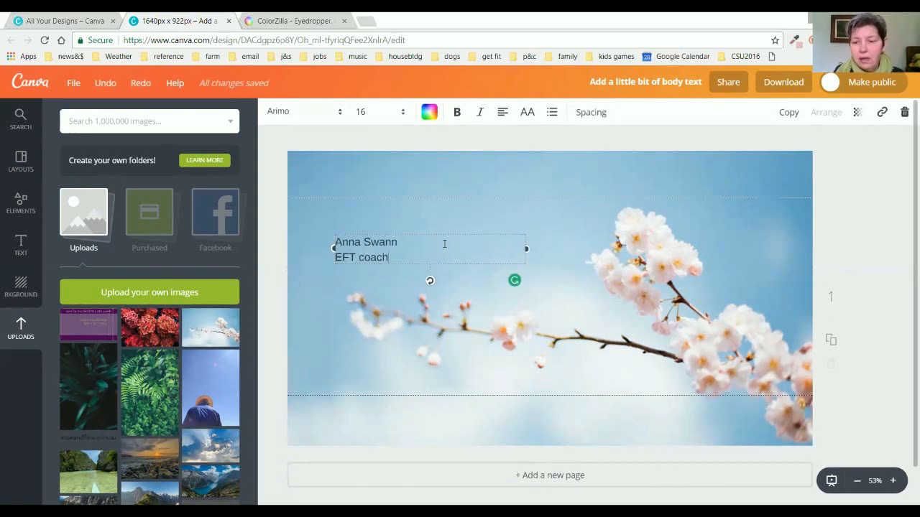
{"action": "key", "text": "Return"}
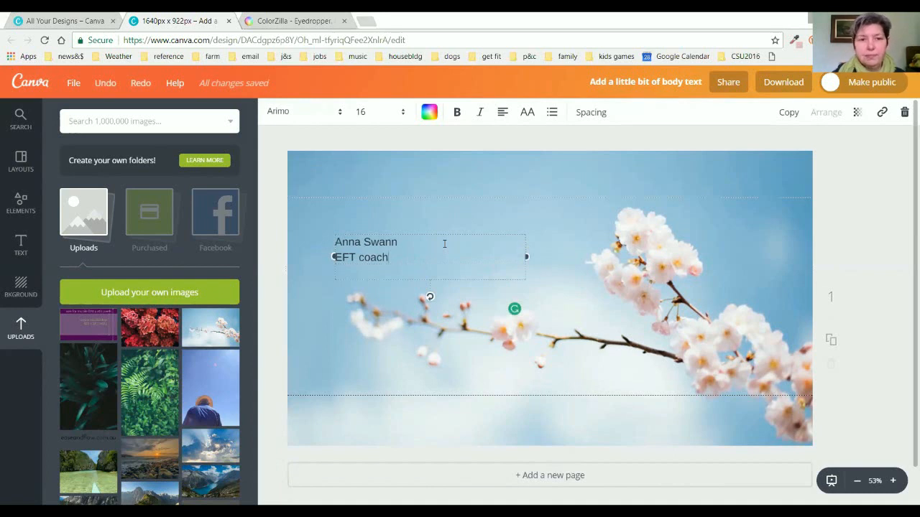
Switch the name and 'EFT coach' text to the Josefin Sans font.
{"action": "left_click", "coordinate": [332, 114]}
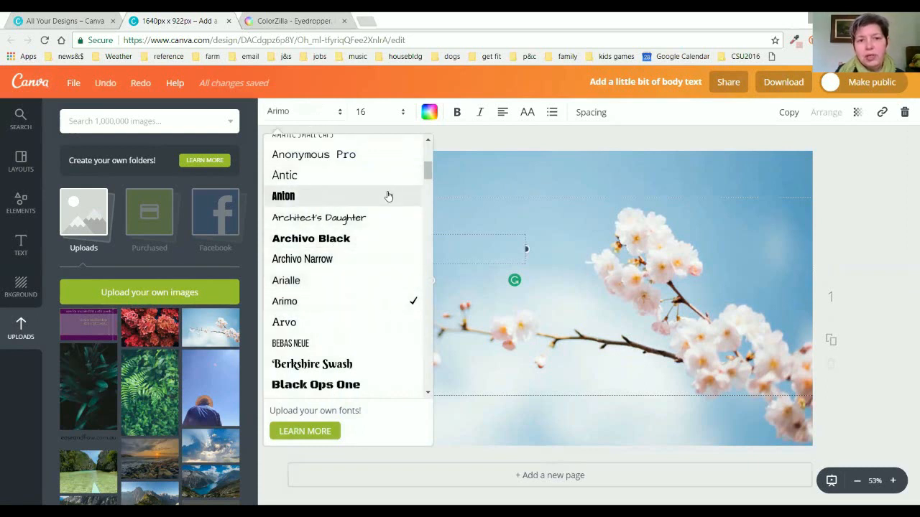
{"action": "mouse_move", "coordinate": [427, 172]}
{"action": "left_mouse_down"}
{"action": "mouse_move", "coordinate": [428, 191]}
{"action": "mouse_move", "coordinate": [426, 171]}
{"action": "left_mouse_up"}
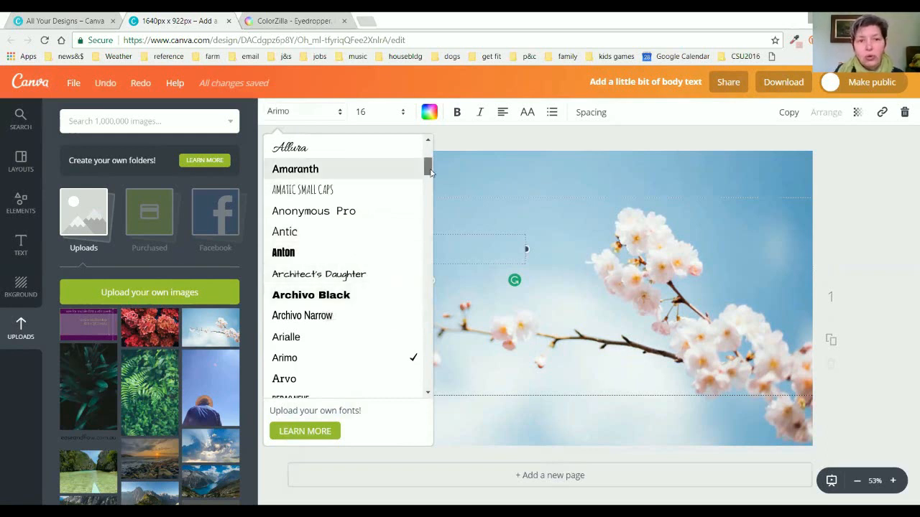
{"action": "left_click_drag", "start_coordinate": [430, 167], "coordinate": [431, 176]}
{"action": "scroll", "coordinate": [318, 240], "scroll_direction": "up", "scroll_amount": 4}
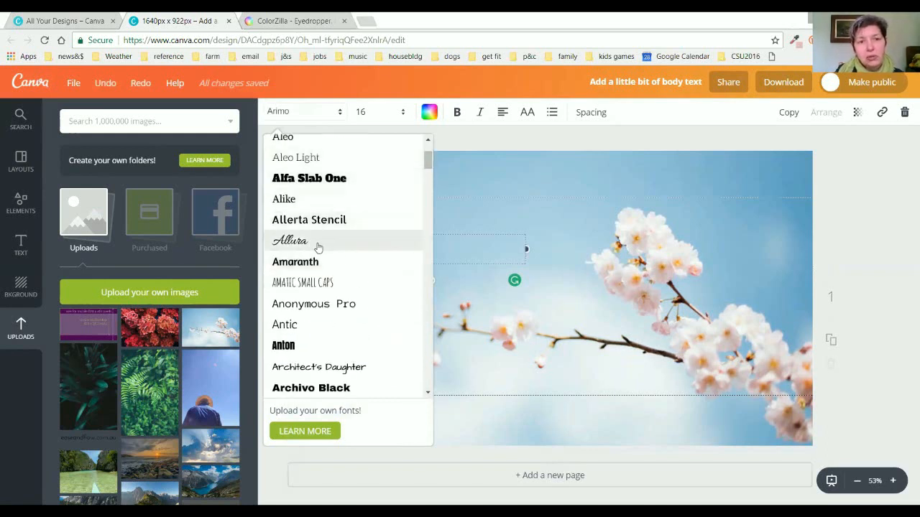
{"action": "mouse_move", "coordinate": [428, 161]}
{"action": "left_mouse_down"}
{"action": "mouse_move", "coordinate": [419, 300]}
{"action": "mouse_move", "coordinate": [409, 308]}
{"action": "left_mouse_up"}
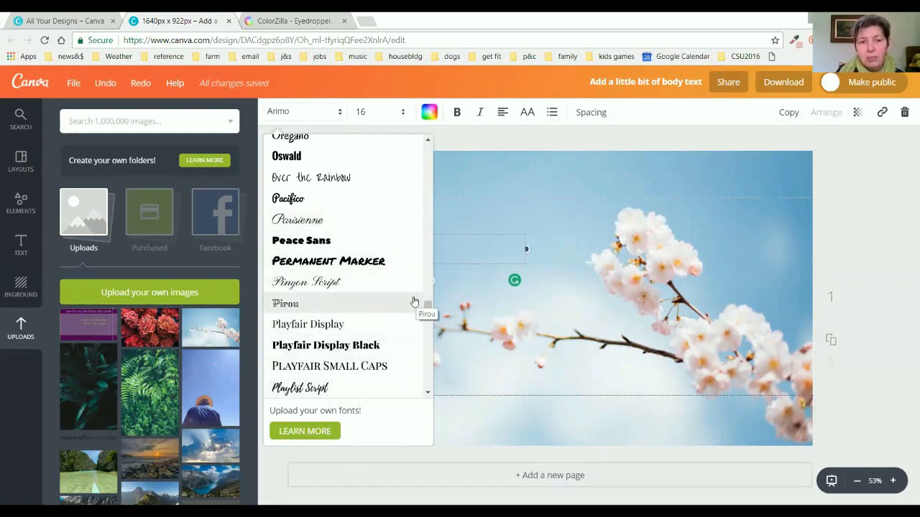
{"action": "left_click_drag", "start_coordinate": [429, 316], "coordinate": [429, 245]}
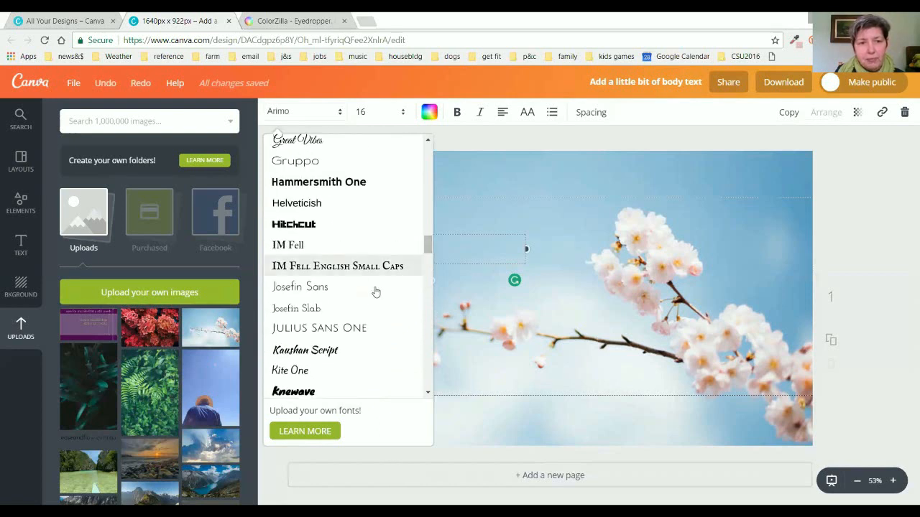
{"action": "left_click", "coordinate": [361, 289]}
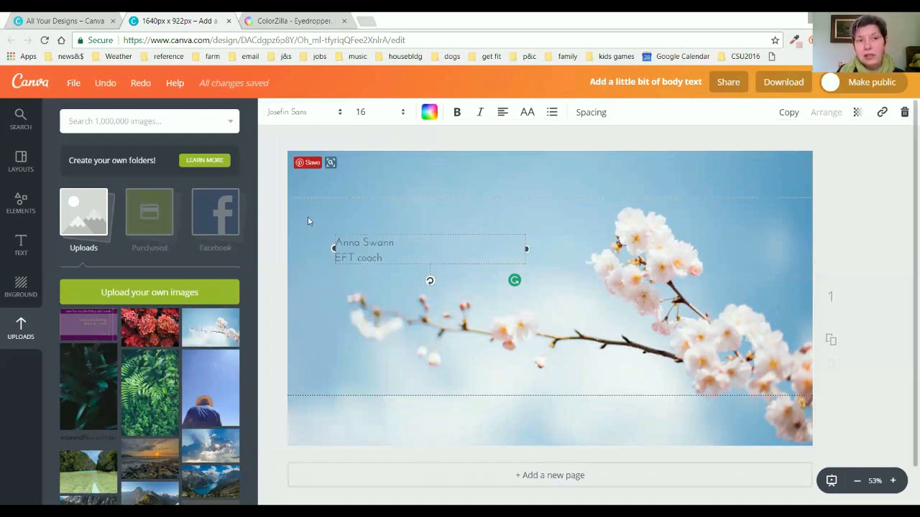
Make the name text white at size 32 and nudge it up and left.
{"action": "left_click", "coordinate": [429, 112]}
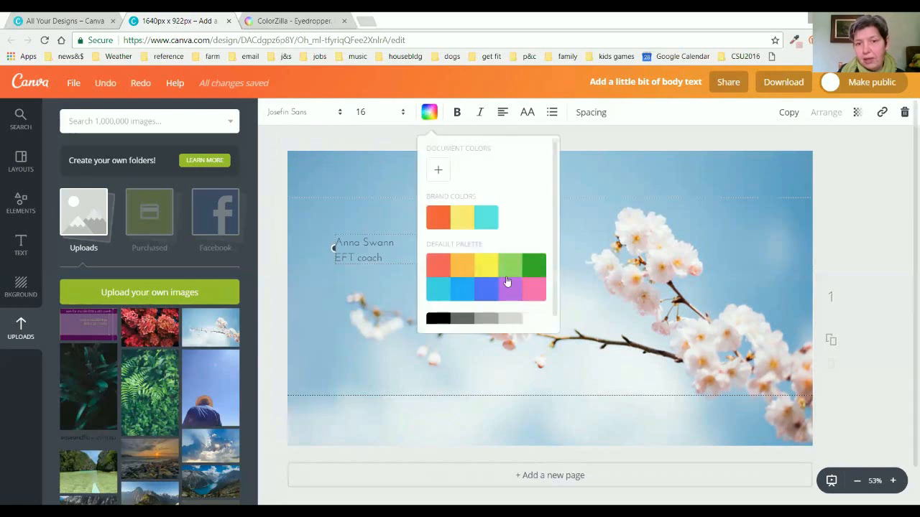
{"action": "left_click", "coordinate": [531, 325]}
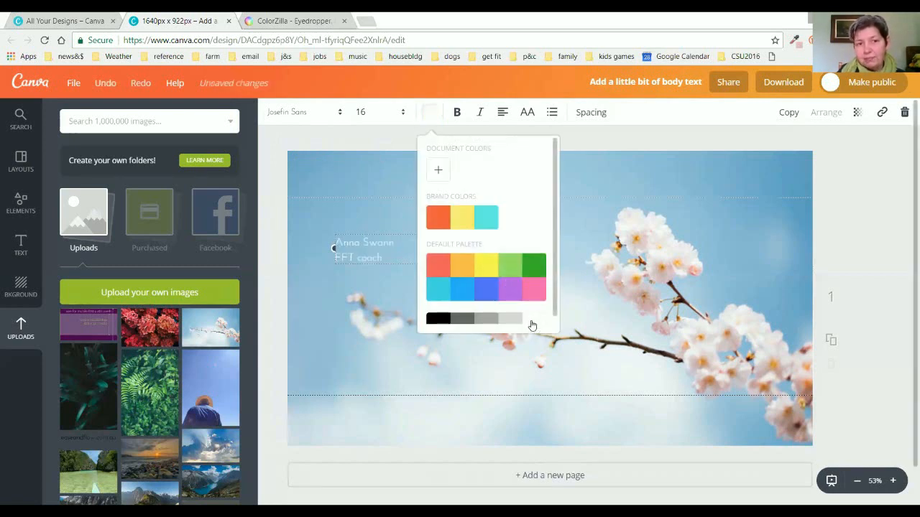
{"action": "left_click", "coordinate": [403, 113]}
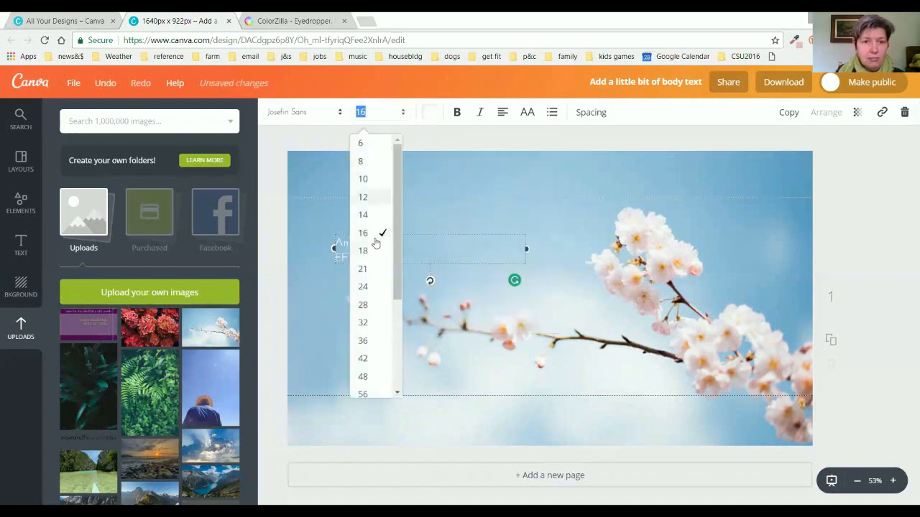
{"action": "left_click", "coordinate": [367, 325]}
{"action": "left_click_drag", "start_coordinate": [399, 298], "coordinate": [391, 276]}
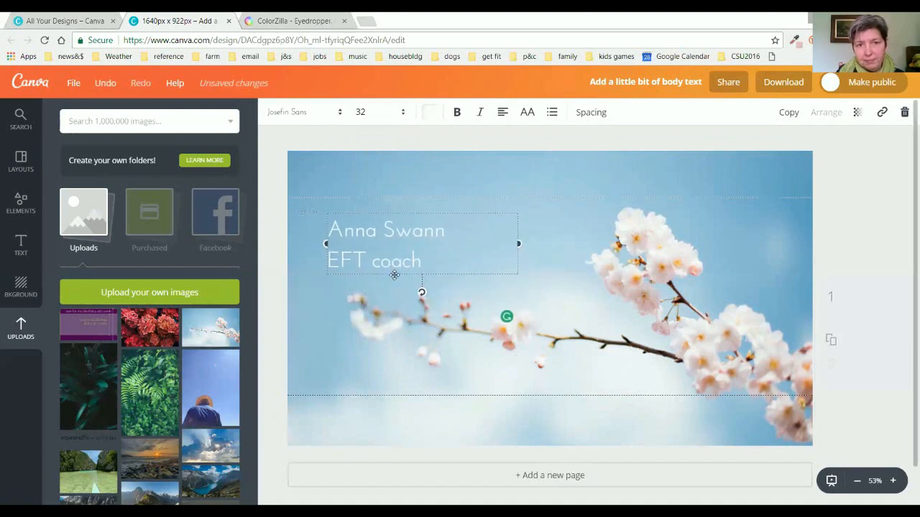
{"action": "left_click", "coordinate": [873, 267]}
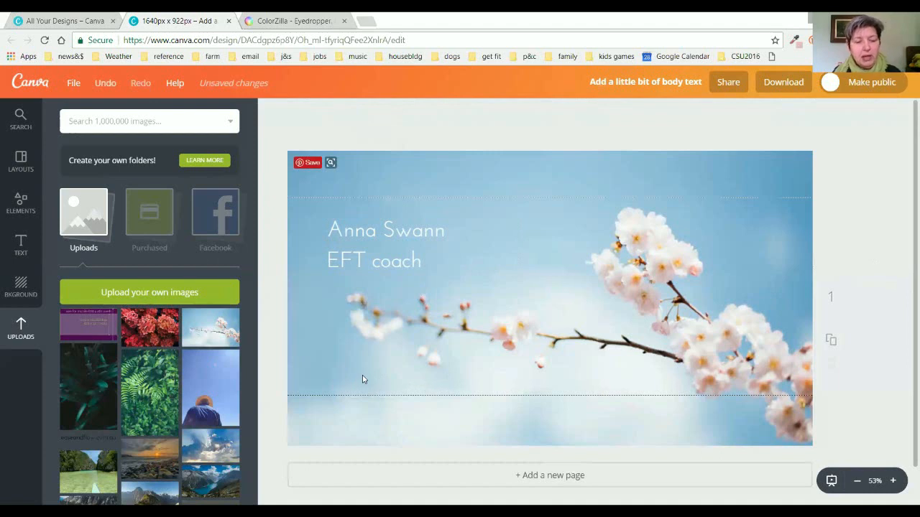
Add a second left-aligned text box below the branch, lined up with the heading.
{"action": "key", "text": "t"}
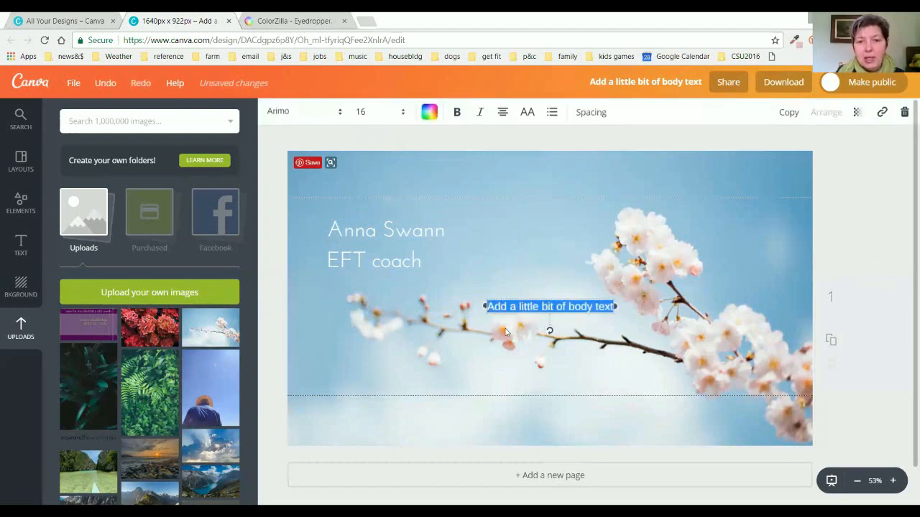
{"action": "left_click_drag", "start_coordinate": [480, 307], "coordinate": [434, 306]}
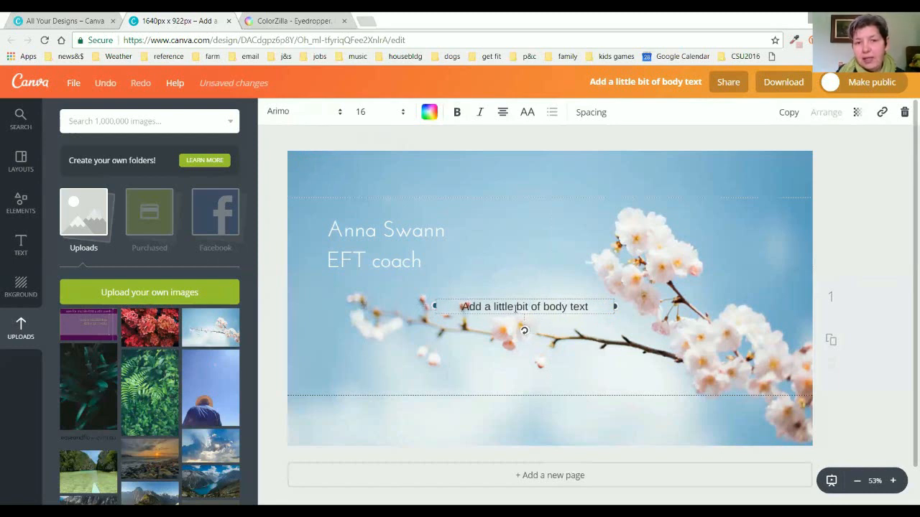
{"action": "left_click", "coordinate": [504, 114]}
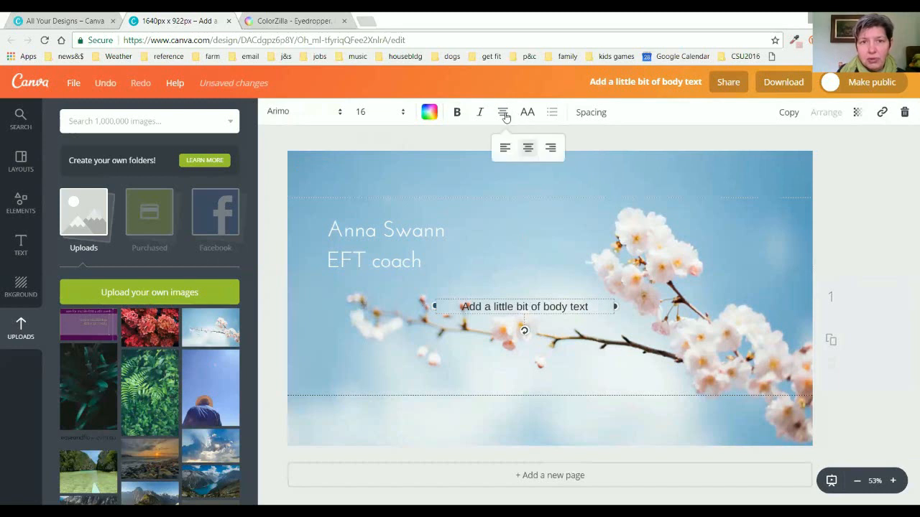
{"action": "left_click", "coordinate": [504, 148]}
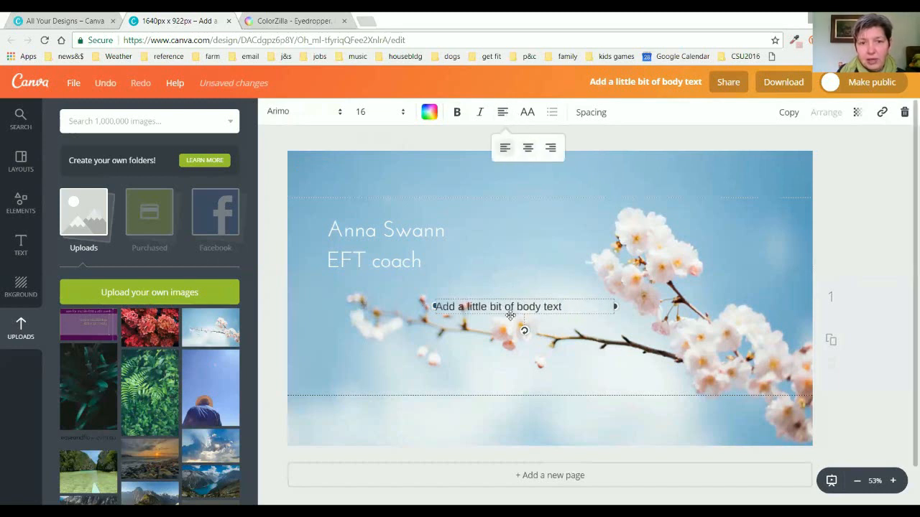
{"action": "left_click_drag", "start_coordinate": [520, 328], "coordinate": [400, 370]}
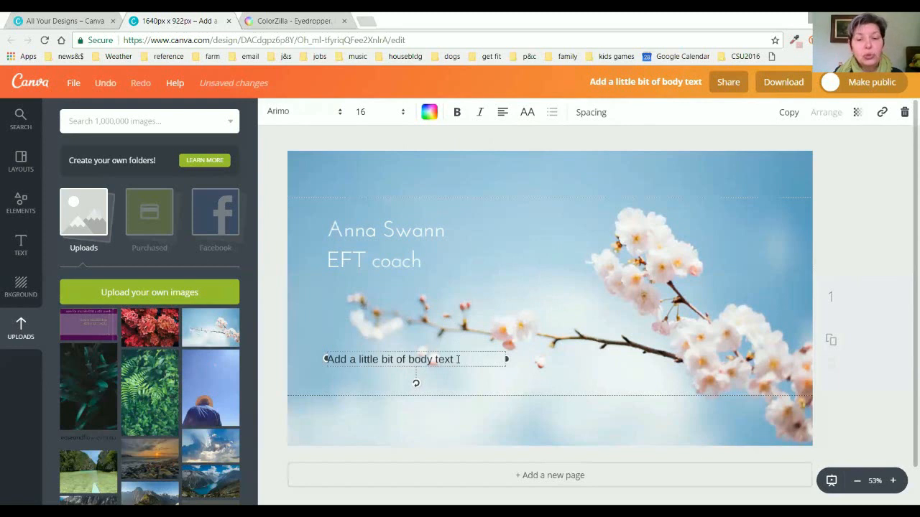
{"action": "left_click_drag", "start_coordinate": [456, 360], "coordinate": [455, 360]}
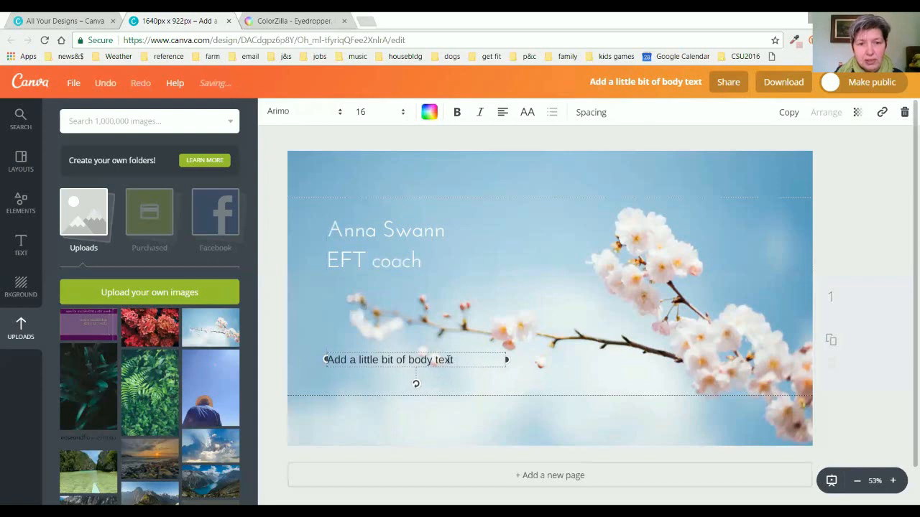
Type the website address and set it in Josefin Sans at size 21.
{"action": "double_click", "coordinate": [452, 359]}
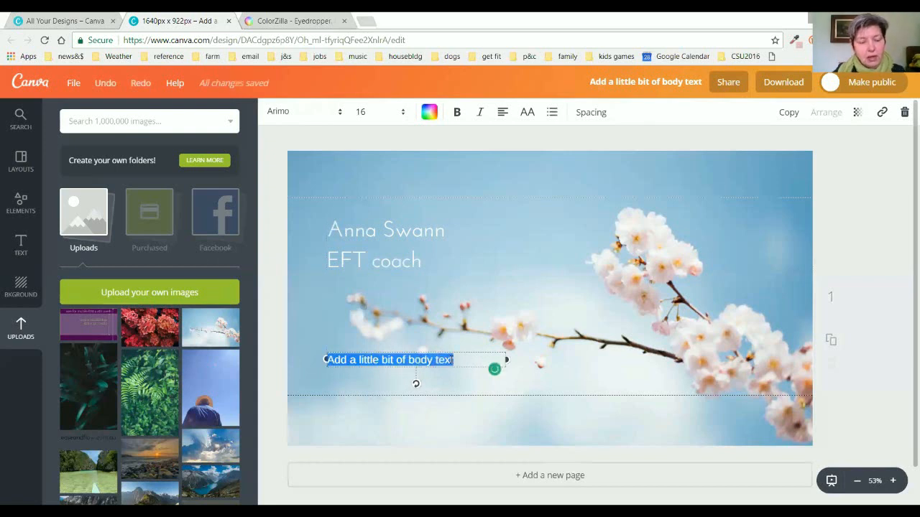
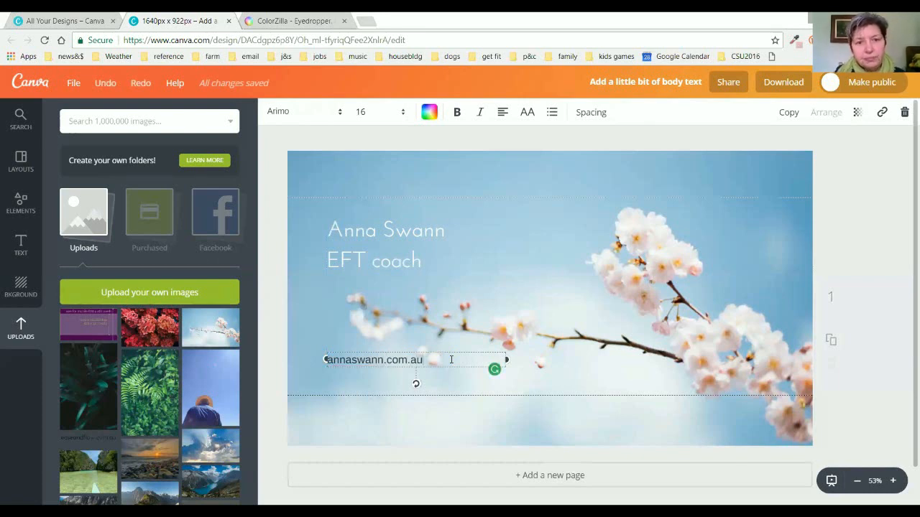
{"action": "left_click", "coordinate": [339, 114]}
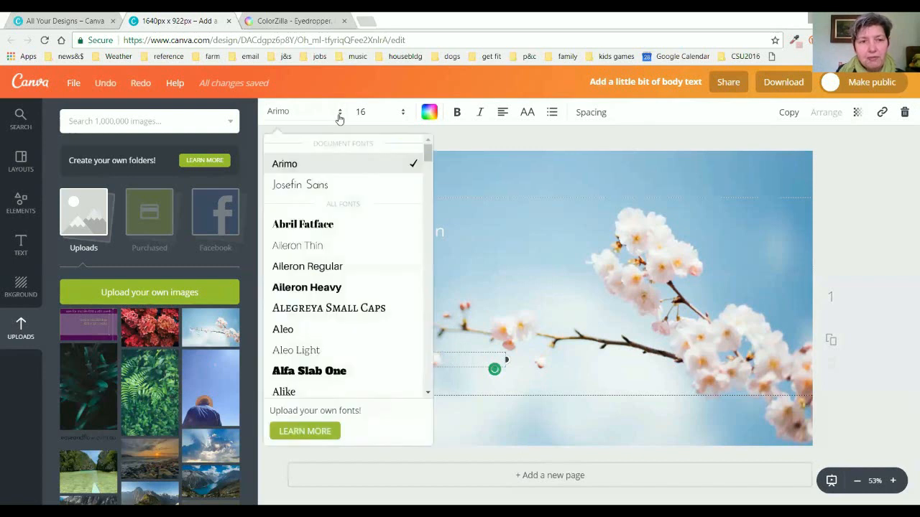
{"action": "left_click", "coordinate": [317, 191]}
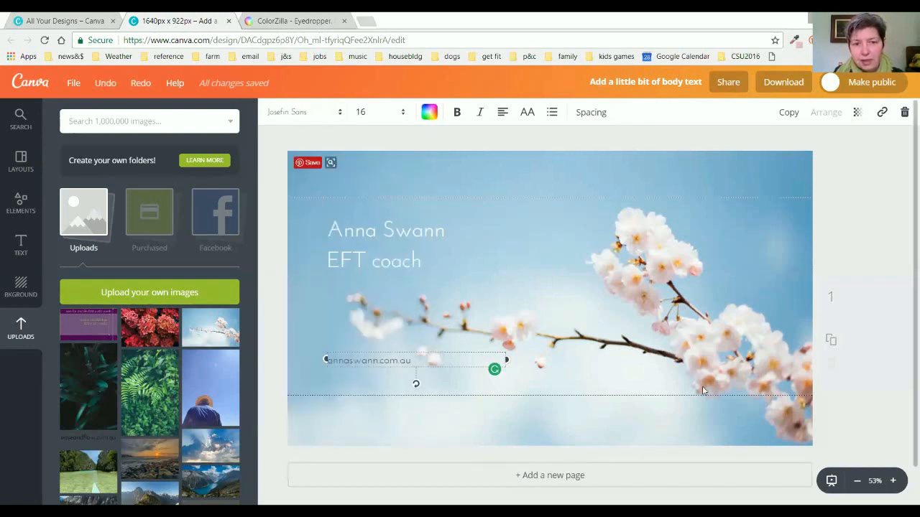
{"action": "left_click", "coordinate": [403, 113]}
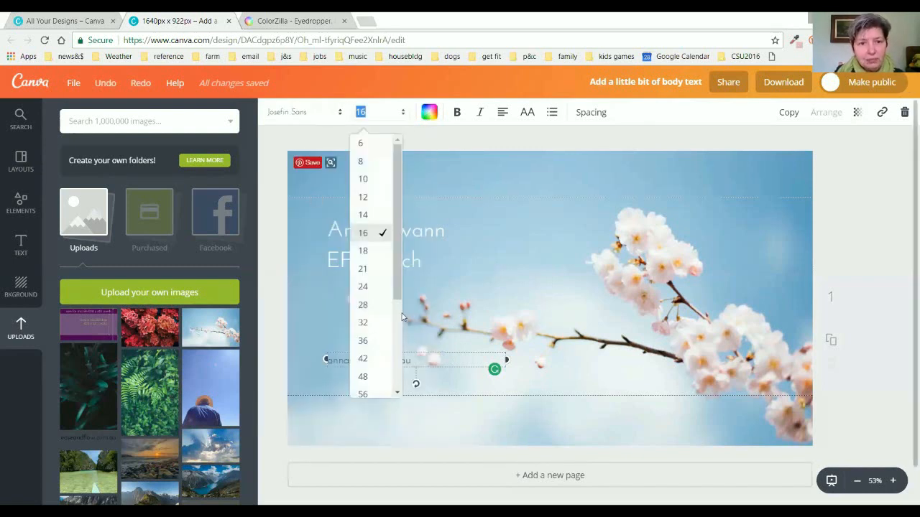
{"action": "left_click", "coordinate": [365, 271]}
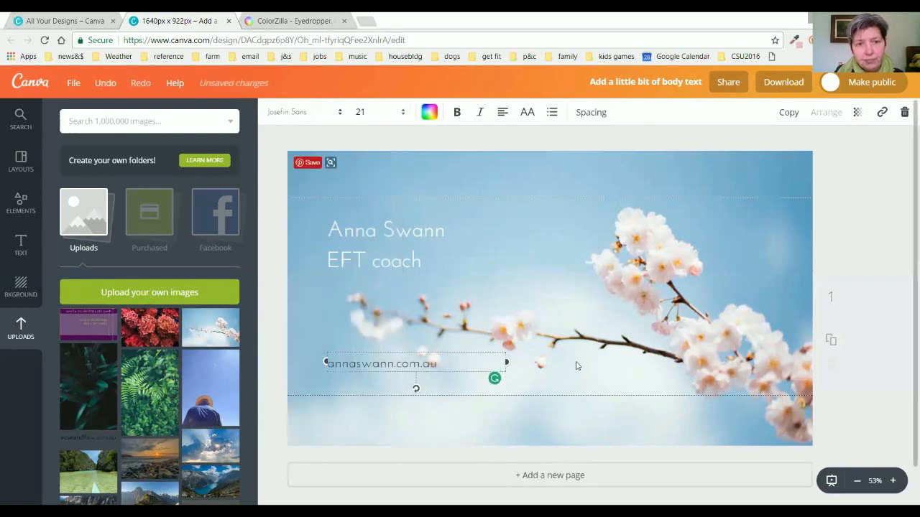
{"action": "left_click", "coordinate": [862, 231]}
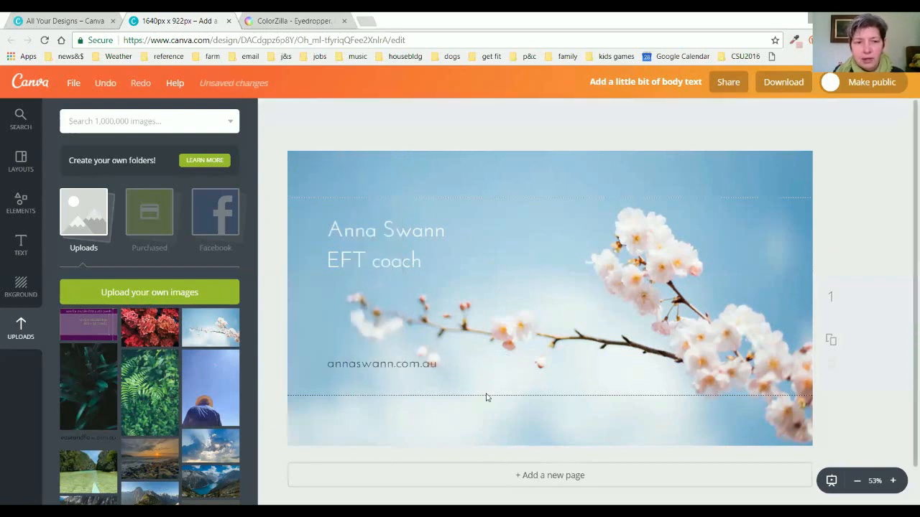
{"action": "left_click", "coordinate": [400, 366]}
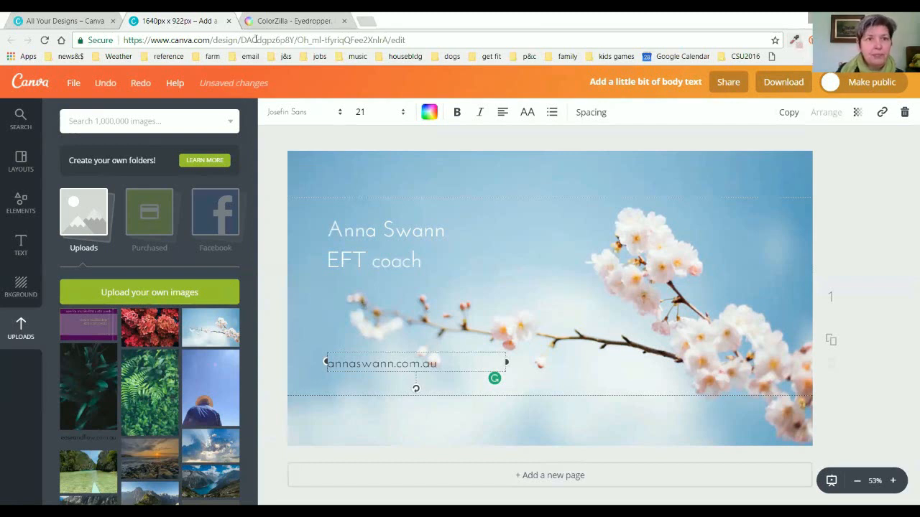
{"action": "left_click", "coordinate": [257, 22]}
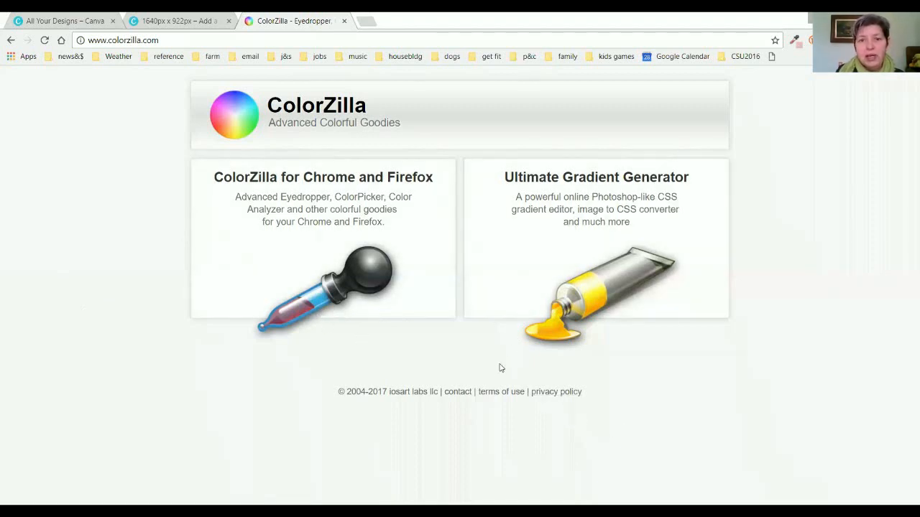
{"action": "left_click", "coordinate": [159, 23]}
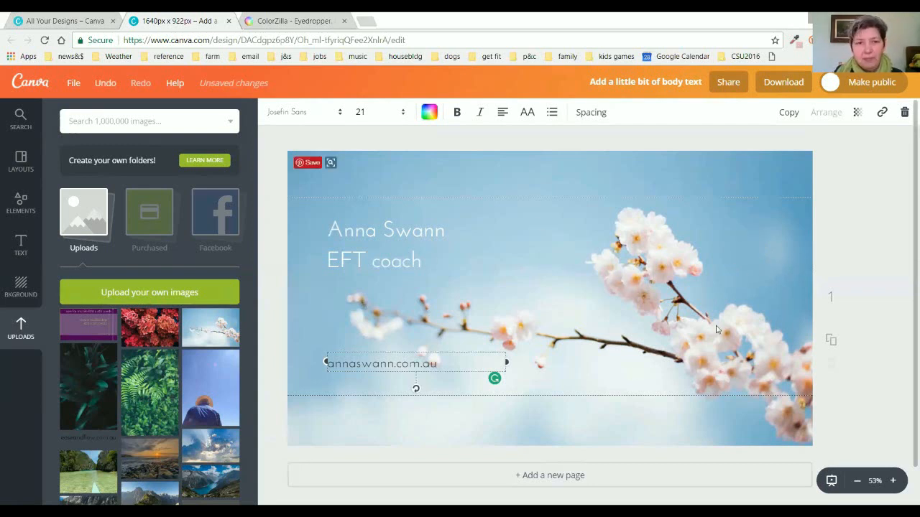
Try a custom blue-violet colour on the web address text.
{"action": "left_click", "coordinate": [429, 112]}
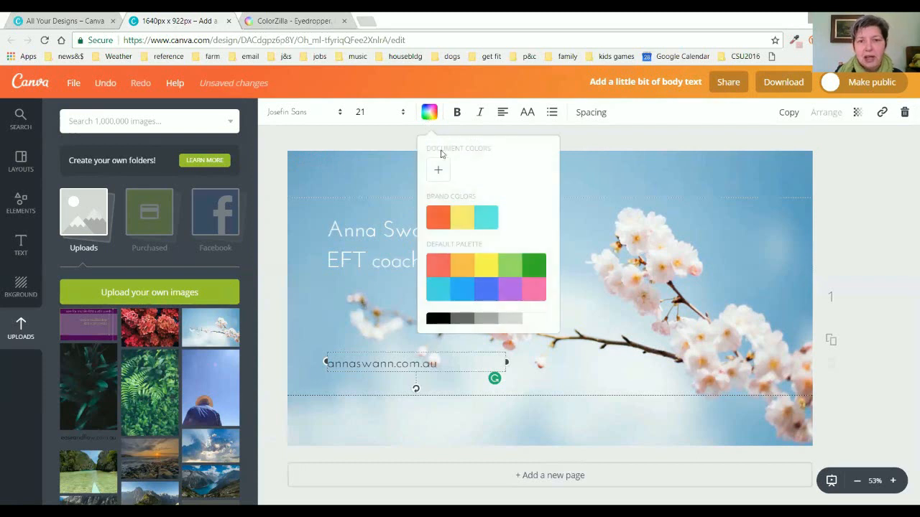
{"action": "left_click", "coordinate": [440, 175]}
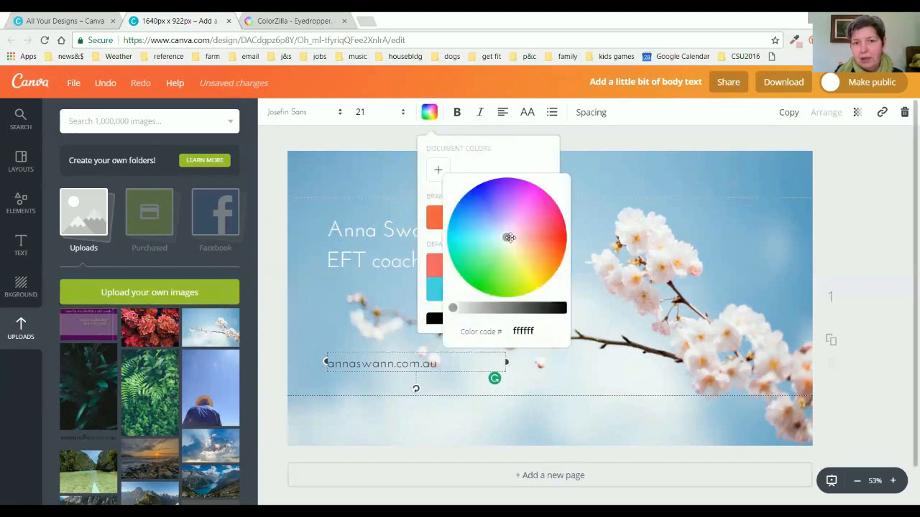
{"action": "left_click_drag", "start_coordinate": [509, 237], "coordinate": [491, 215]}
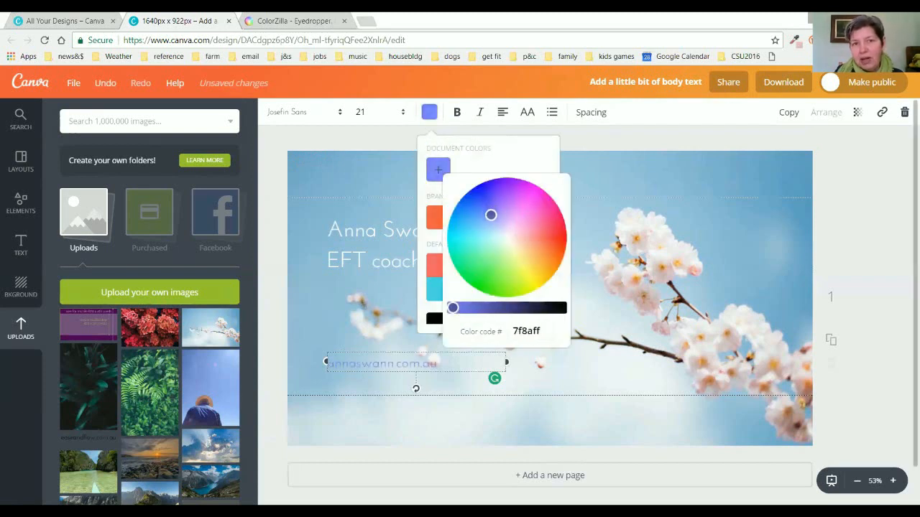
{"action": "left_click", "coordinate": [855, 205]}
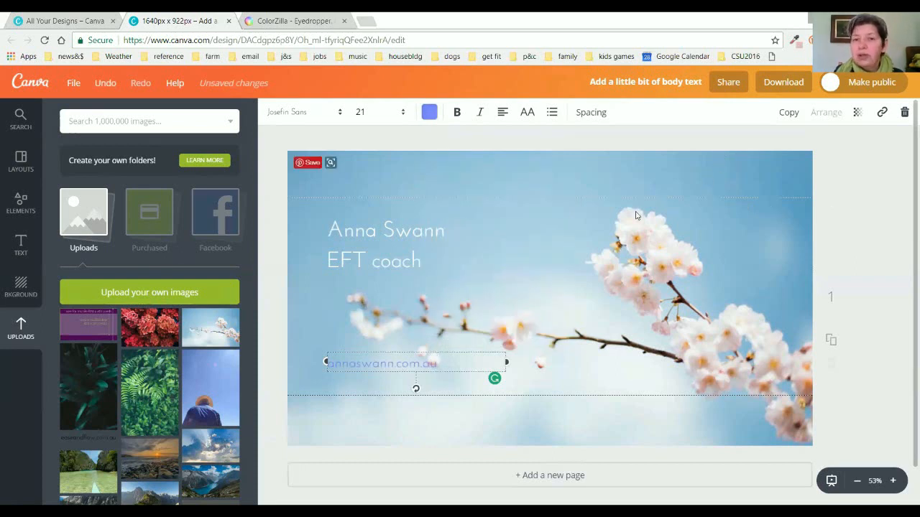
Sample the photo's sky blue with the eyedropper extension and copy its hex 62a1c4.
{"action": "left_click", "coordinate": [794, 40]}
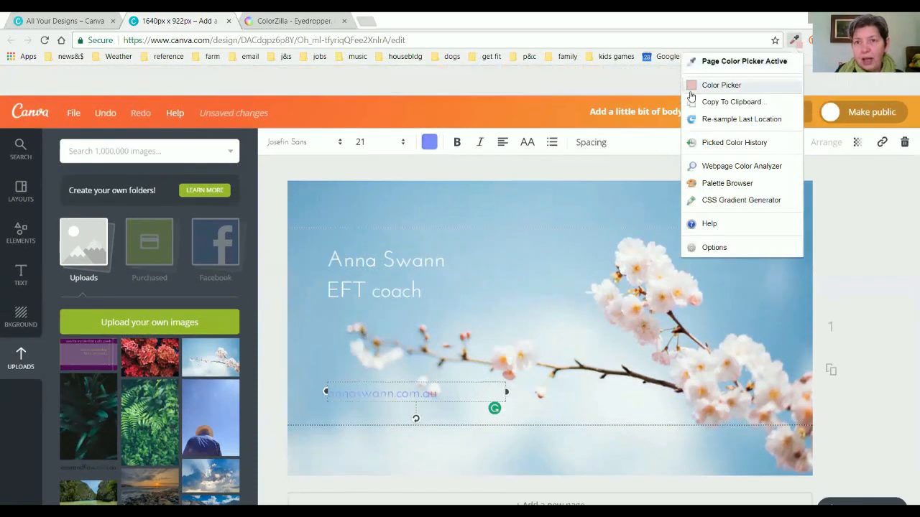
{"action": "left_click", "coordinate": [690, 89]}
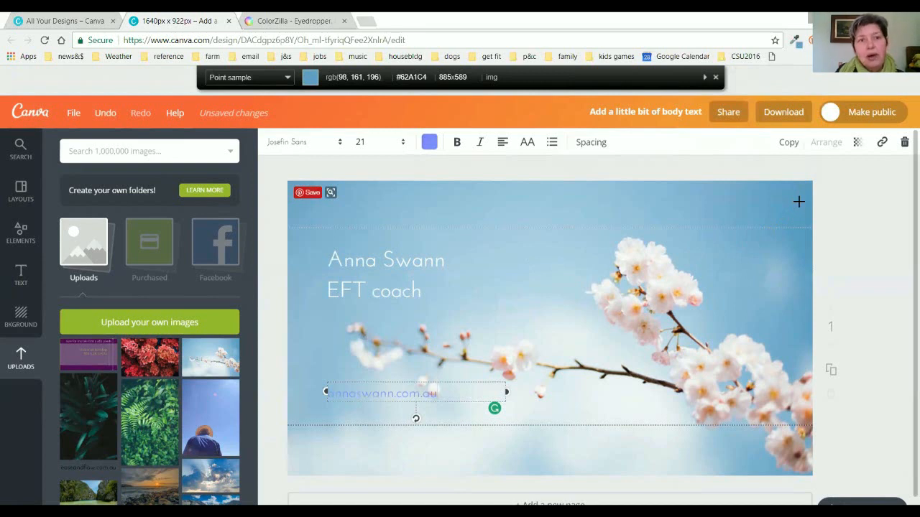
{"action": "left_click", "coordinate": [798, 202]}
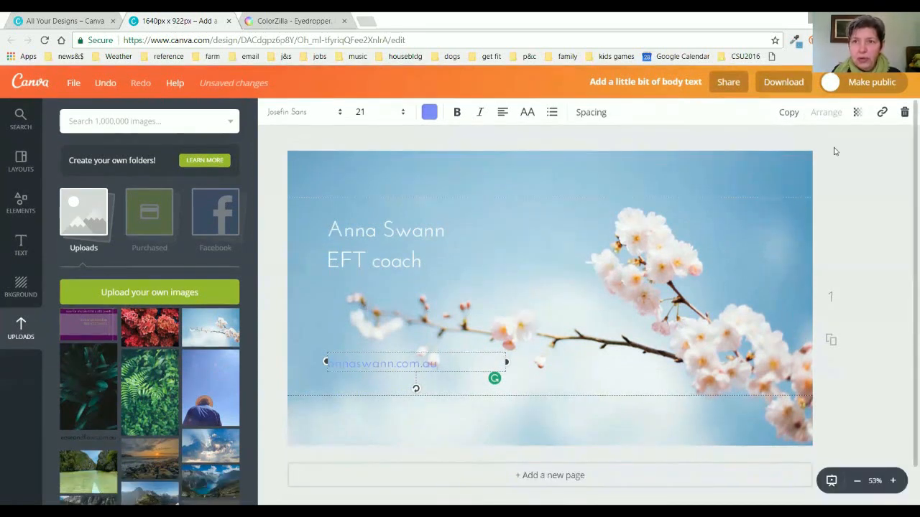
{"action": "left_click", "coordinate": [794, 40]}
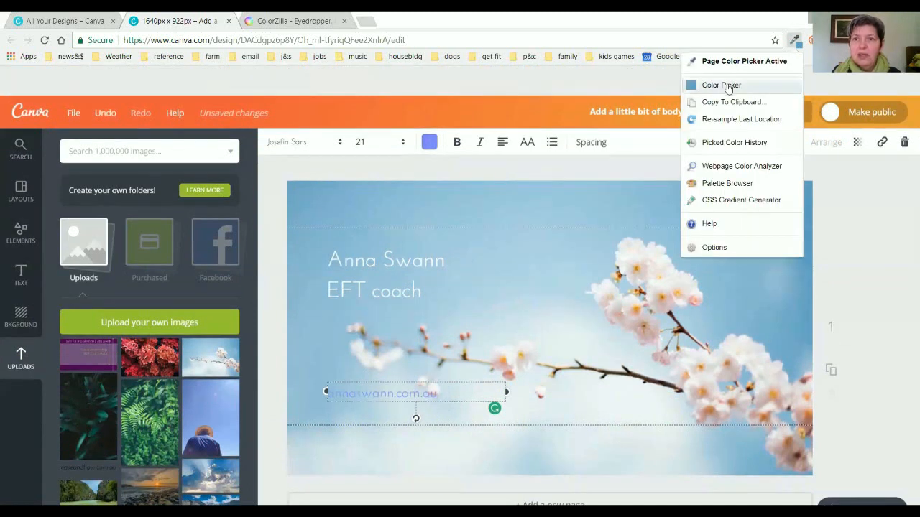
{"action": "left_click", "coordinate": [728, 87]}
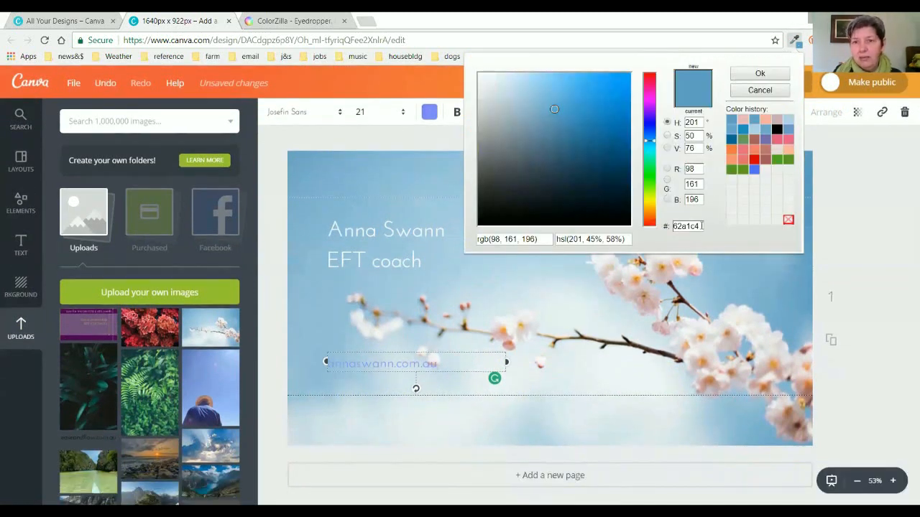
{"action": "left_click_drag", "start_coordinate": [701, 226], "coordinate": [666, 228]}
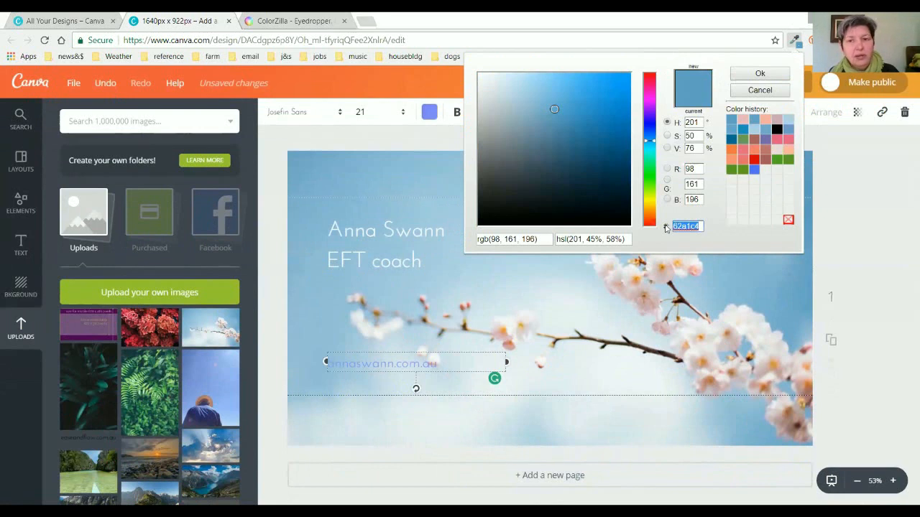
{"action": "key", "text": "ctrl+c"}
{"action": "left_click", "coordinate": [760, 74]}
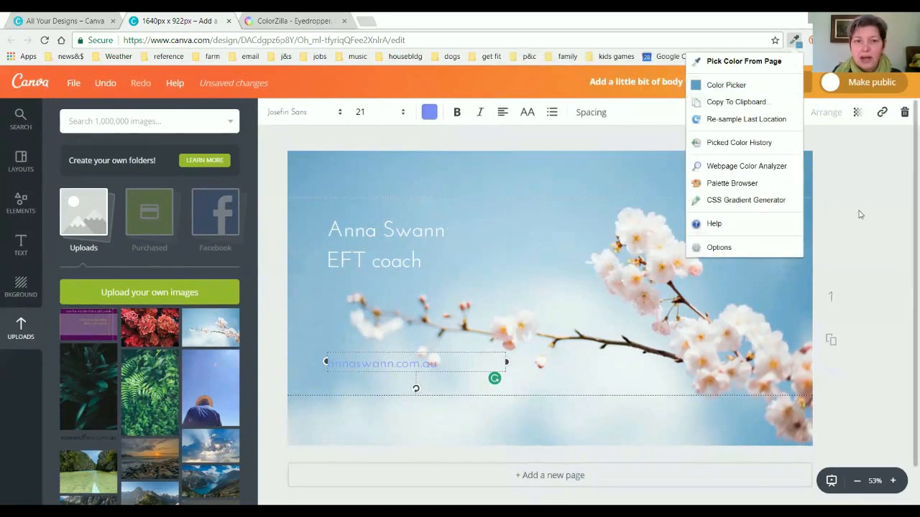
{"action": "left_click", "coordinate": [860, 214]}
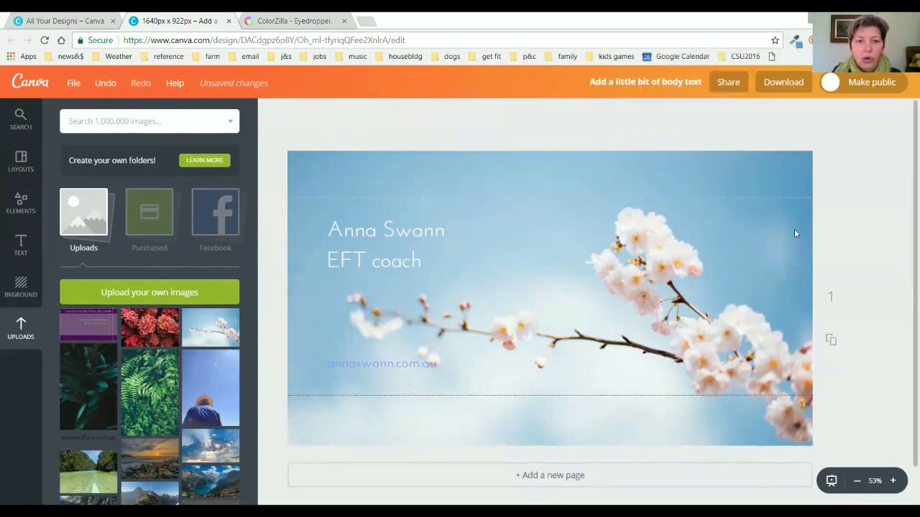
Paste 62a1c4 as the web address text's custom colour.
{"action": "left_click", "coordinate": [389, 365]}
{"action": "left_click", "coordinate": [429, 112]}
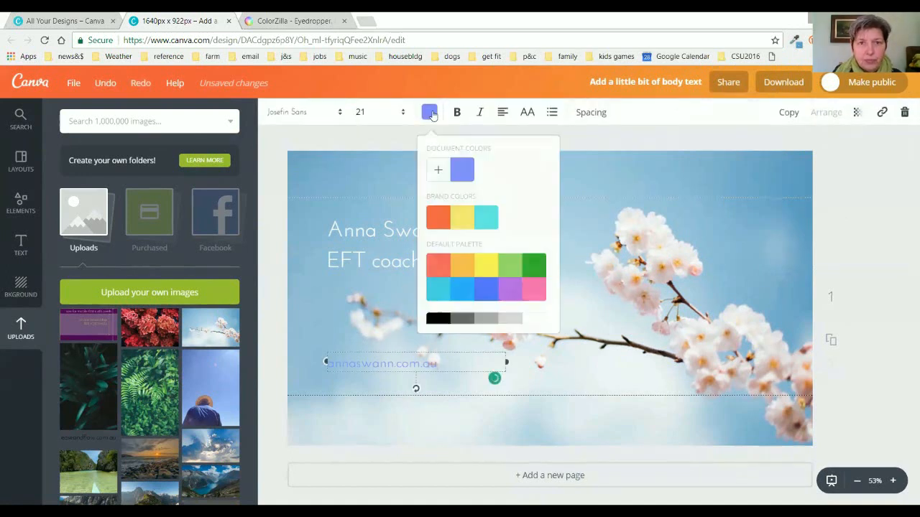
{"action": "left_click", "coordinate": [440, 172]}
{"action": "left_click_drag", "start_coordinate": [544, 330], "coordinate": [506, 331]}
{"action": "key", "text": "ctrl+v"}
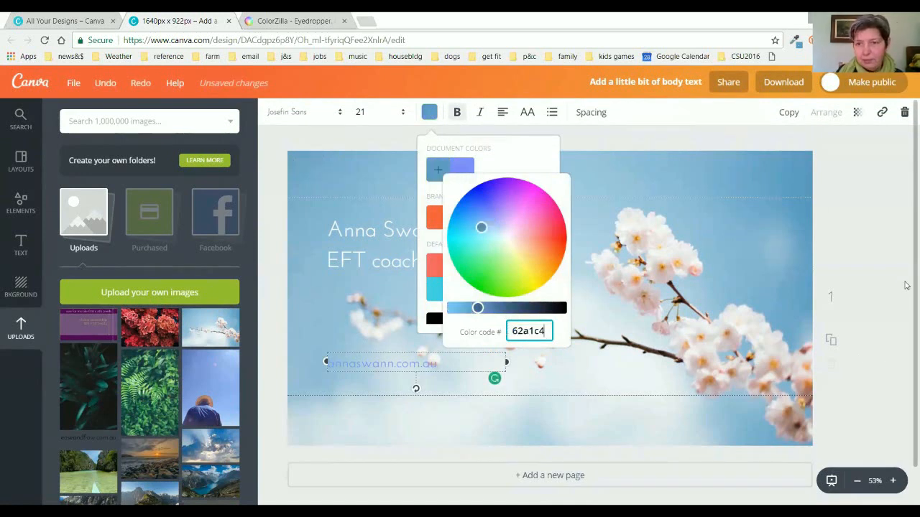
{"action": "left_click", "coordinate": [882, 261]}
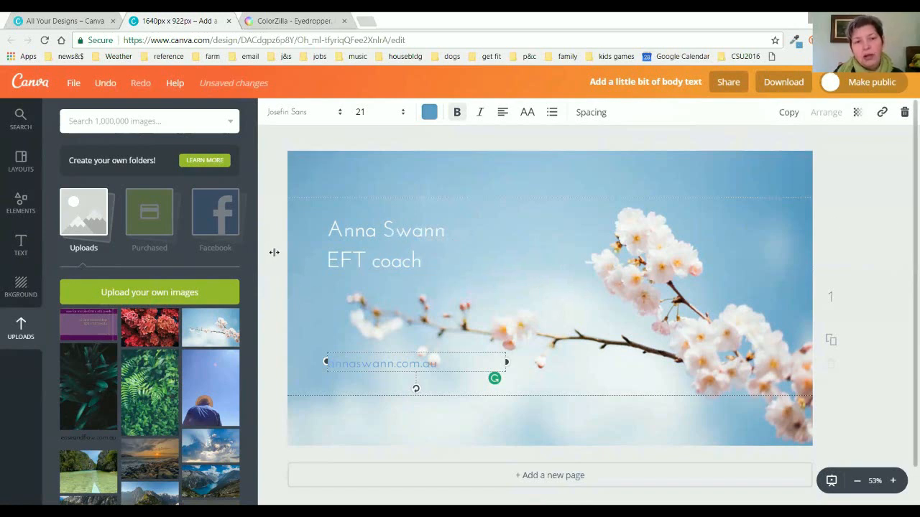
Make the surname in the name line bold, italic and the design's blue.
{"action": "left_click", "coordinate": [388, 230]}
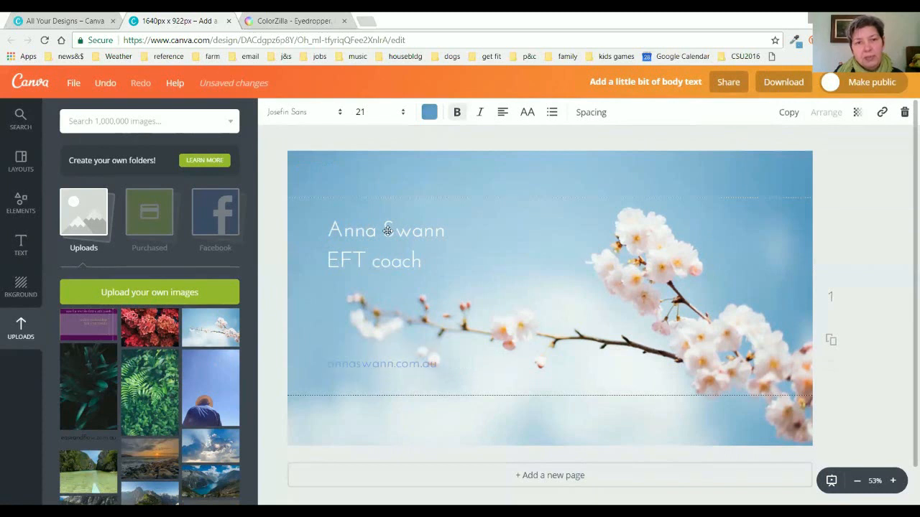
{"action": "left_click_drag", "start_coordinate": [386, 231], "coordinate": [446, 232]}
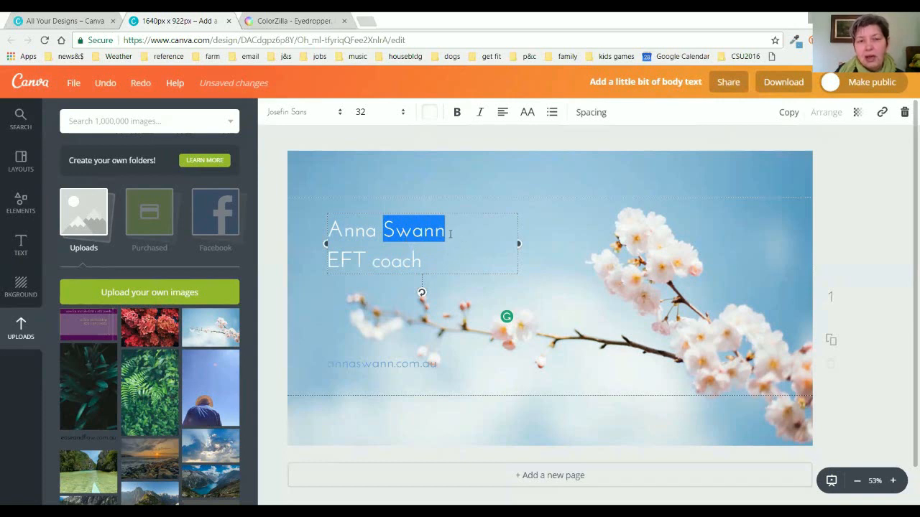
{"action": "left_click", "coordinate": [457, 113]}
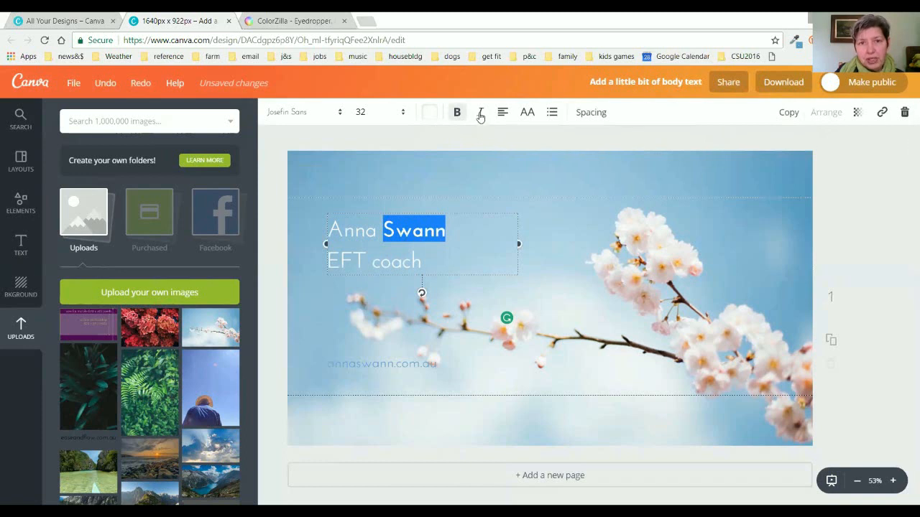
{"action": "left_click", "coordinate": [480, 114]}
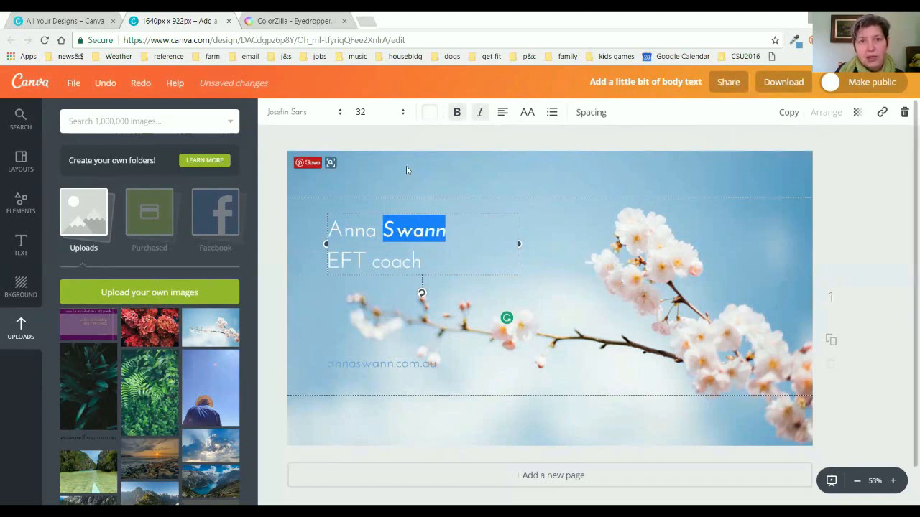
{"action": "left_click", "coordinate": [429, 115]}
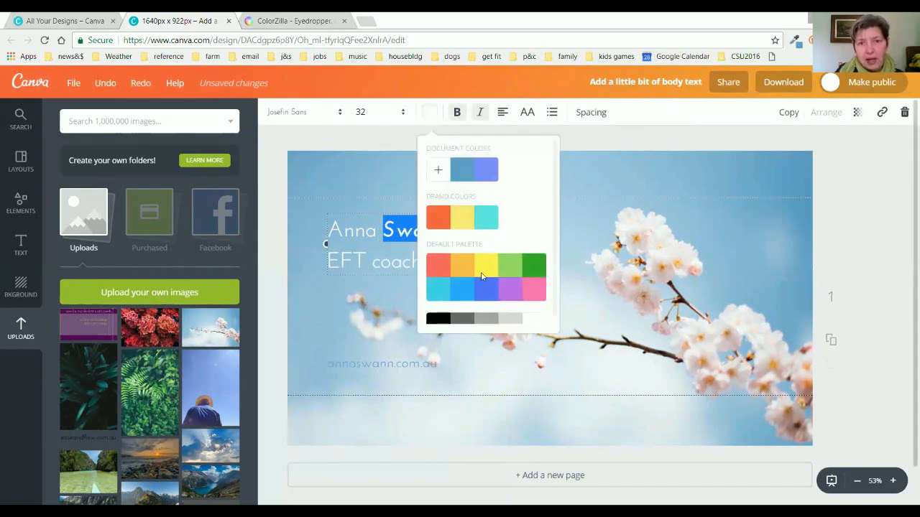
{"action": "left_click", "coordinate": [462, 171]}
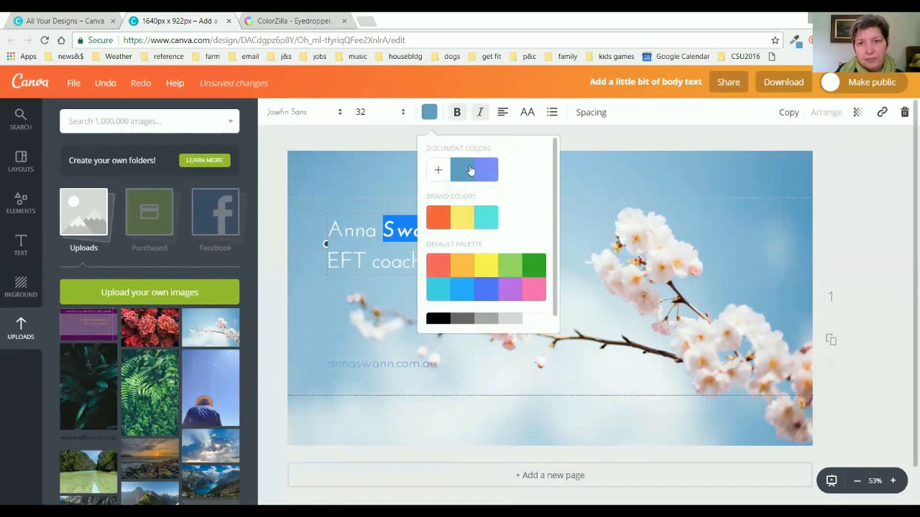
{"action": "left_click", "coordinate": [873, 185]}
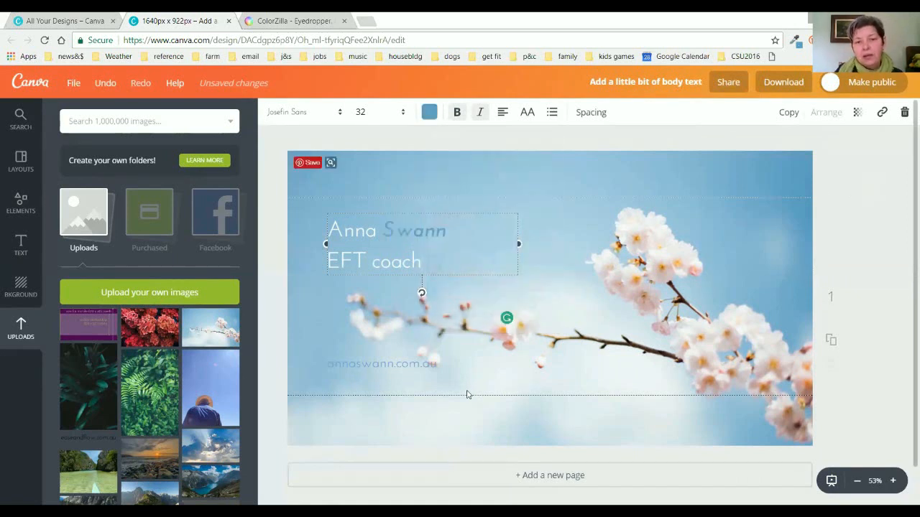
{"action": "left_click", "coordinate": [369, 365]}
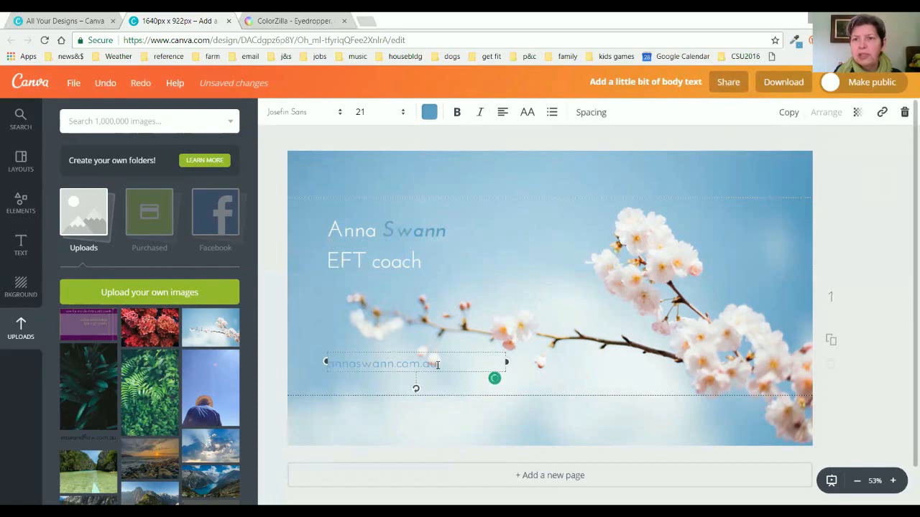
Sample a cherry blossom's pink with the eyedropper and copy its hex code.
{"action": "left_click", "coordinate": [795, 42]}
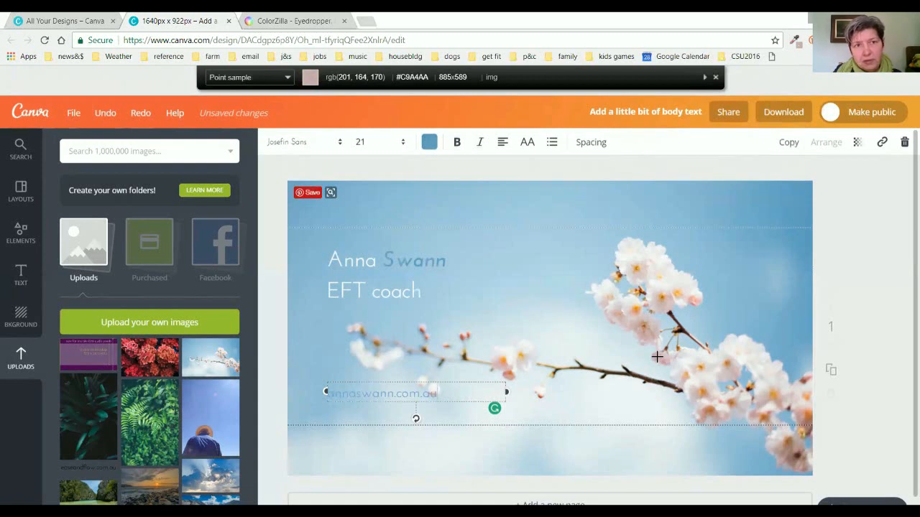
{"action": "left_click", "coordinate": [657, 356]}
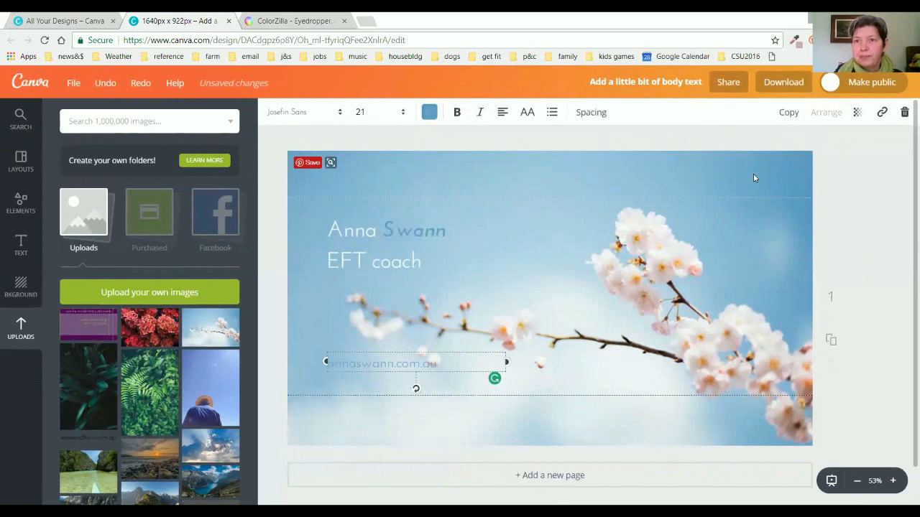
{"action": "left_click", "coordinate": [794, 40]}
{"action": "left_click", "coordinate": [726, 84]}
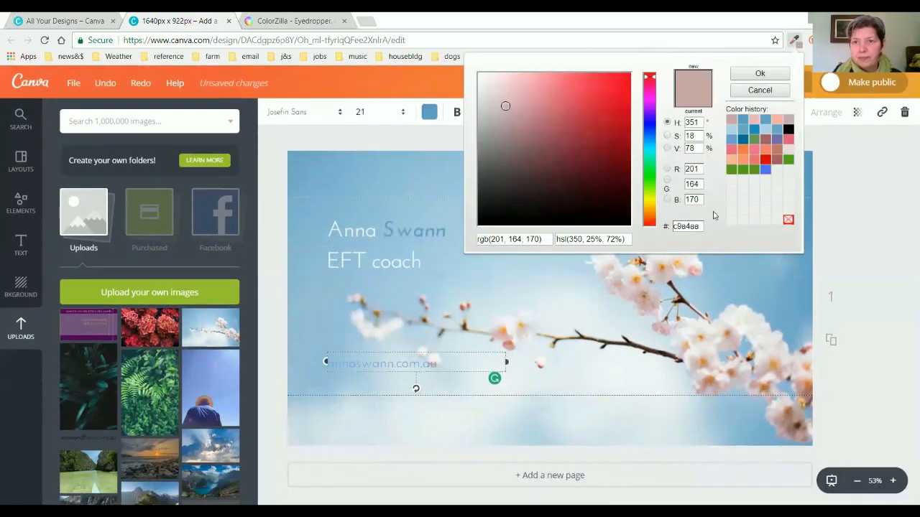
{"action": "double_click", "coordinate": [689, 227]}
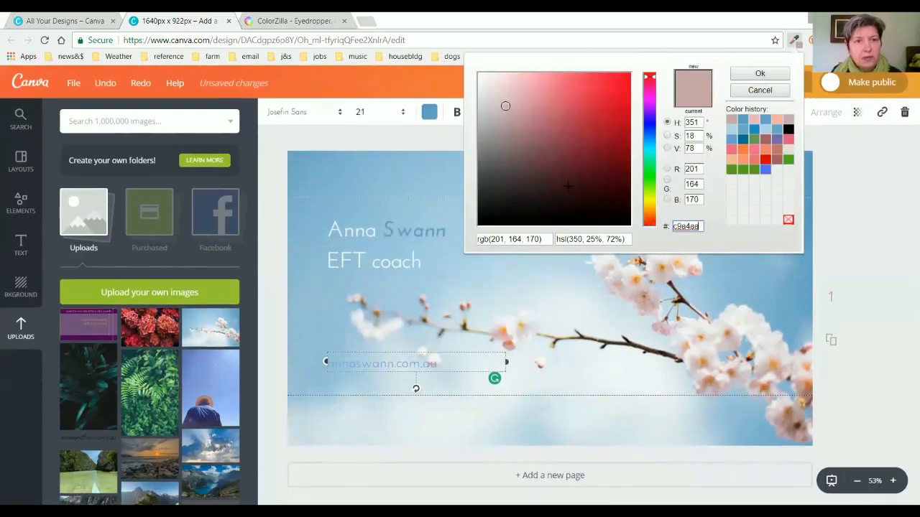
Paste the pink as the address's custom colour and fine-tune it to bb6882.
{"action": "left_click", "coordinate": [429, 112]}
{"action": "left_click", "coordinate": [438, 170]}
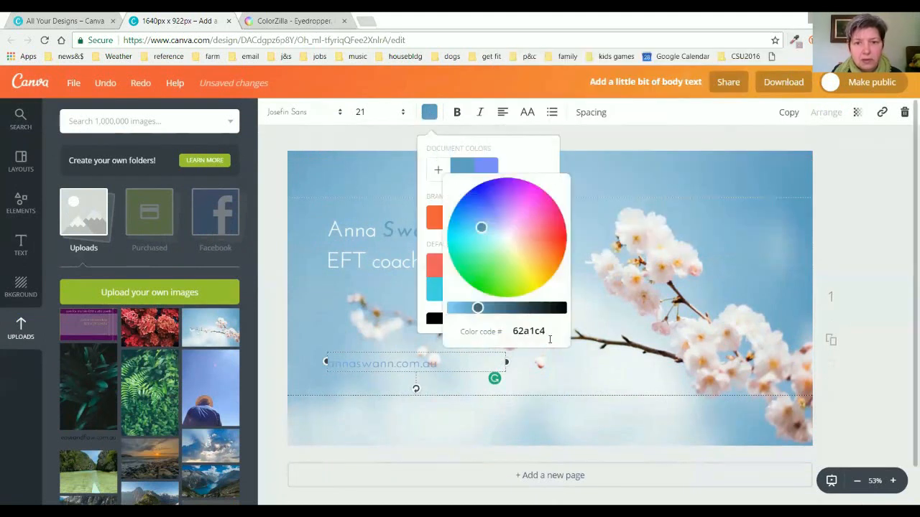
{"action": "left_click", "coordinate": [534, 331]}
{"action": "double_click", "coordinate": [535, 331]}
{"action": "key", "text": "ctrl+v"}
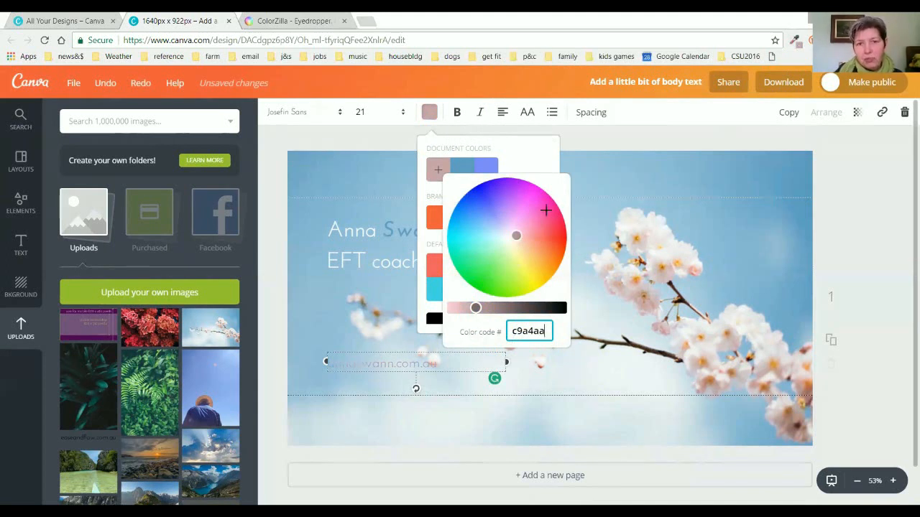
{"action": "left_click", "coordinate": [518, 234]}
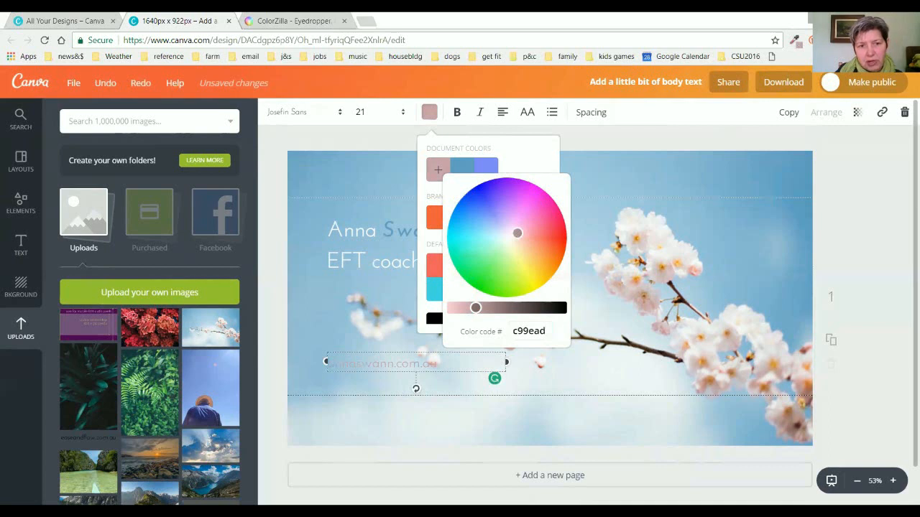
{"action": "left_click_drag", "start_coordinate": [518, 233], "coordinate": [525, 231]}
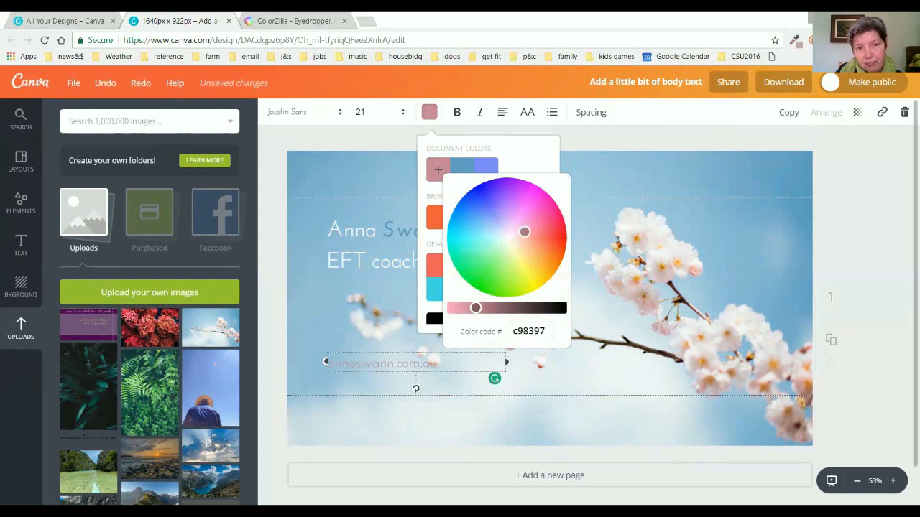
{"action": "left_click_drag", "start_coordinate": [475, 308], "coordinate": [481, 308]}
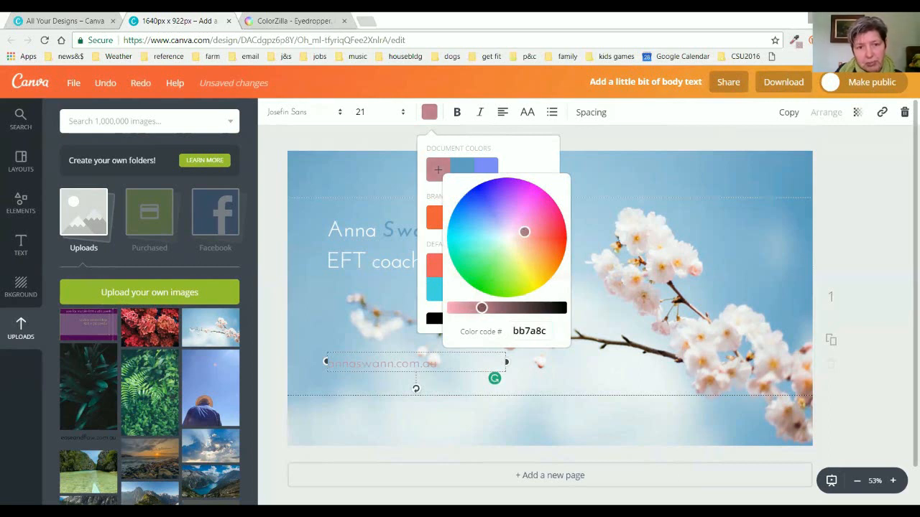
{"action": "left_click_drag", "start_coordinate": [524, 231], "coordinate": [529, 229]}
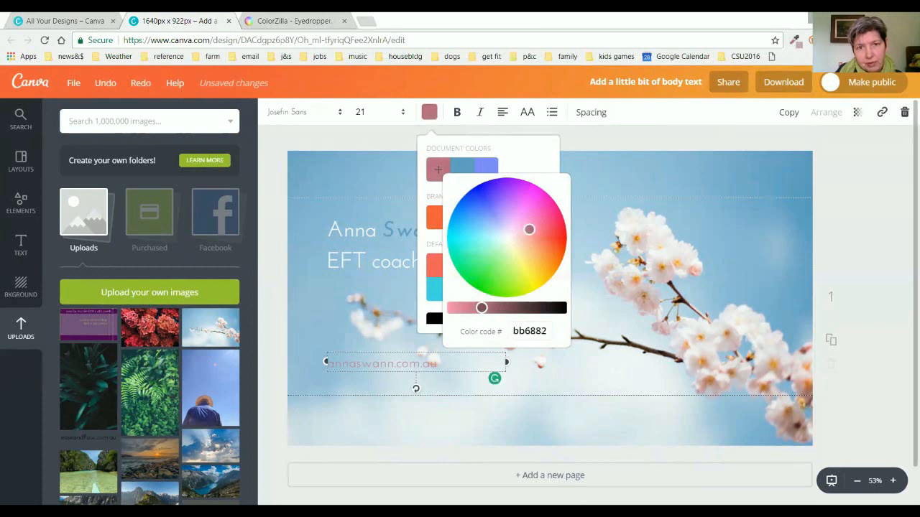
{"action": "left_click", "coordinate": [844, 209]}
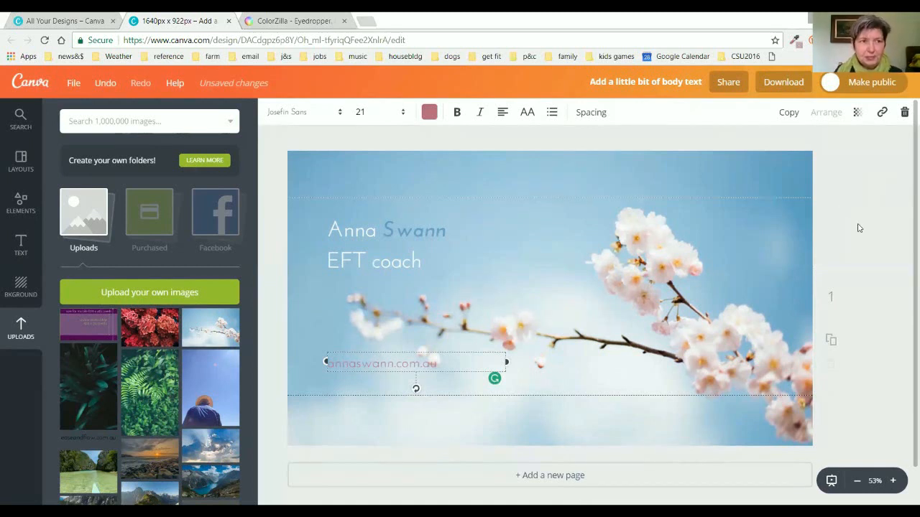
Create a new design with custom dimensions 340 × 340 px from All your designs.
{"action": "left_click", "coordinate": [56, 23]}
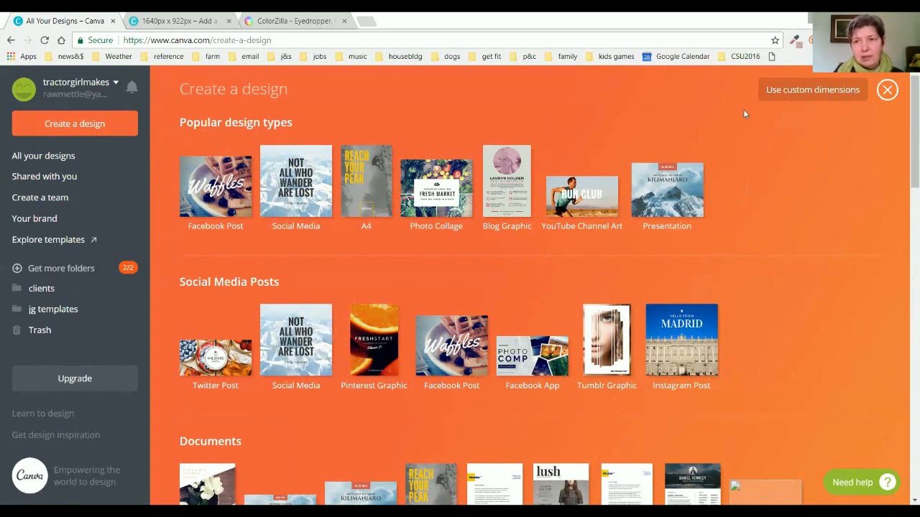
{"action": "left_click", "coordinate": [784, 96]}
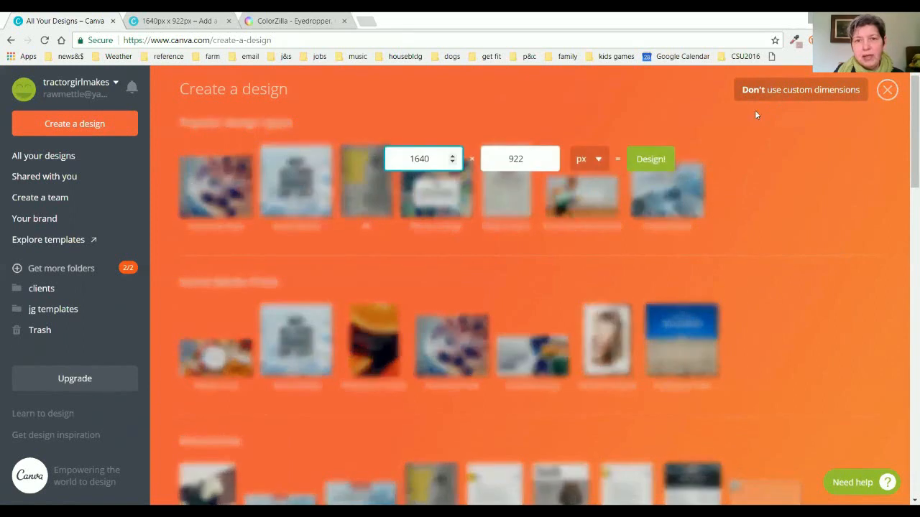
{"action": "left_click_drag", "start_coordinate": [439, 158], "coordinate": [388, 163]}
{"action": "type", "text": "340"}
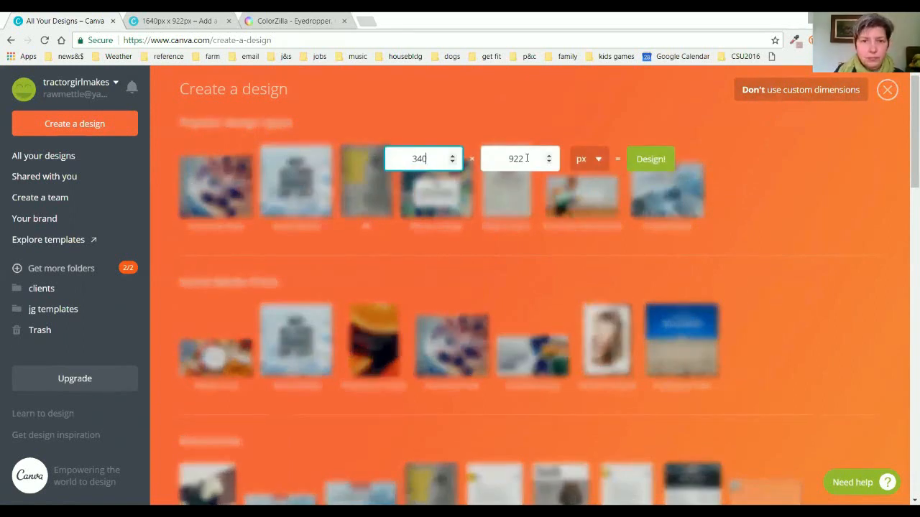
{"action": "left_click_drag", "start_coordinate": [528, 159], "coordinate": [480, 160]}
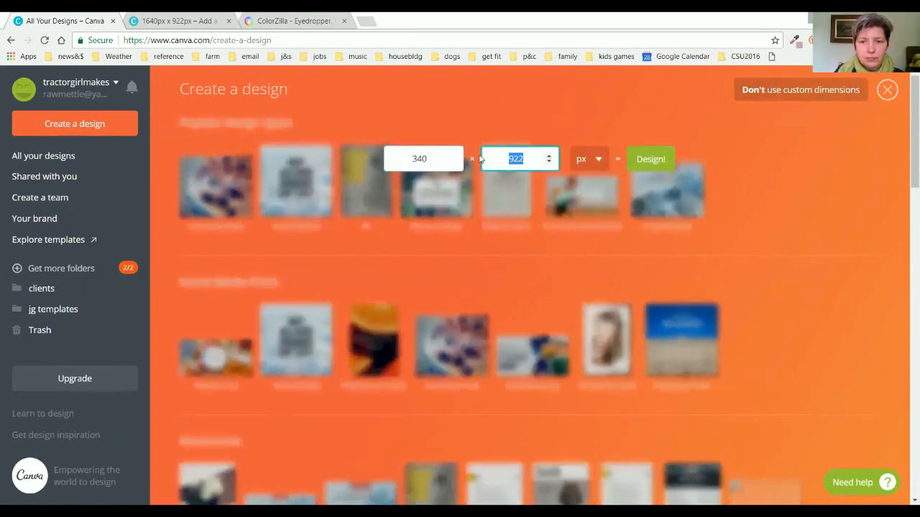
{"action": "type", "text": "340"}
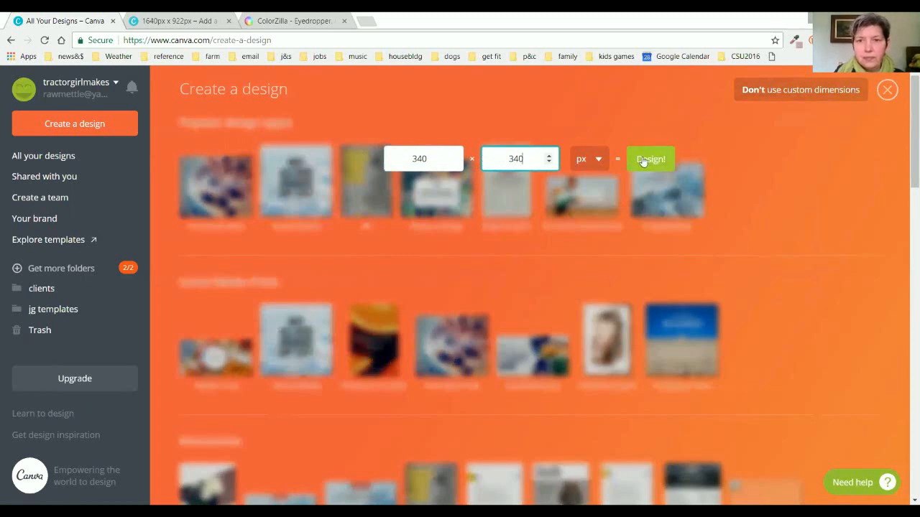
{"action": "left_click", "coordinate": [651, 159]}
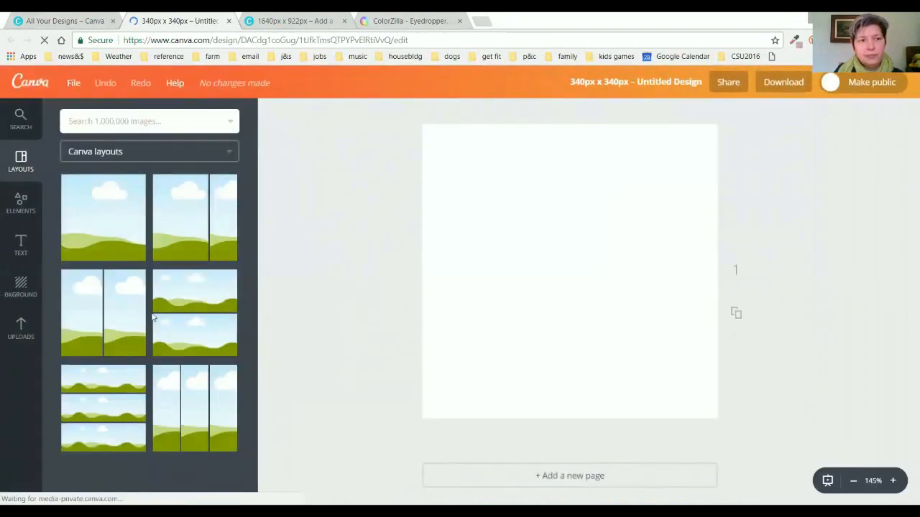
Place the cherry-blossom photo from Uploads and enlarge it to fill the square.
{"action": "left_click", "coordinate": [21, 332]}
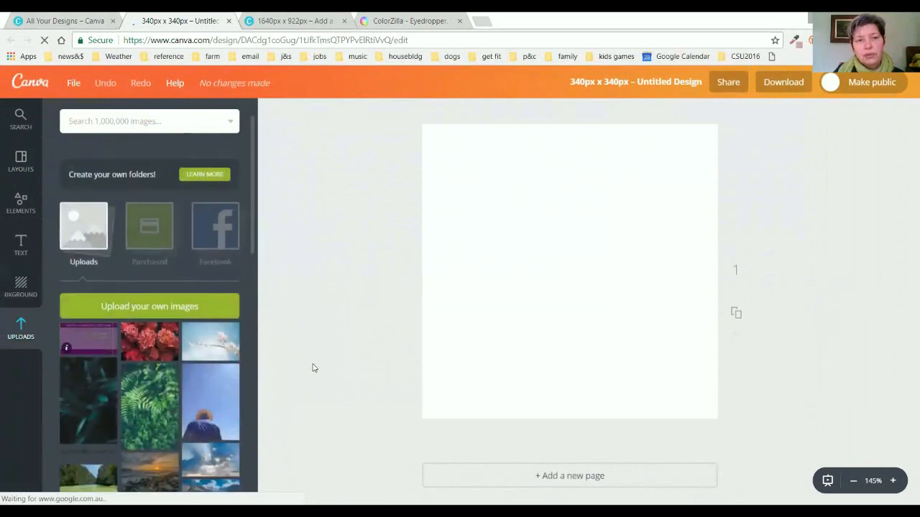
{"action": "left_click", "coordinate": [224, 338]}
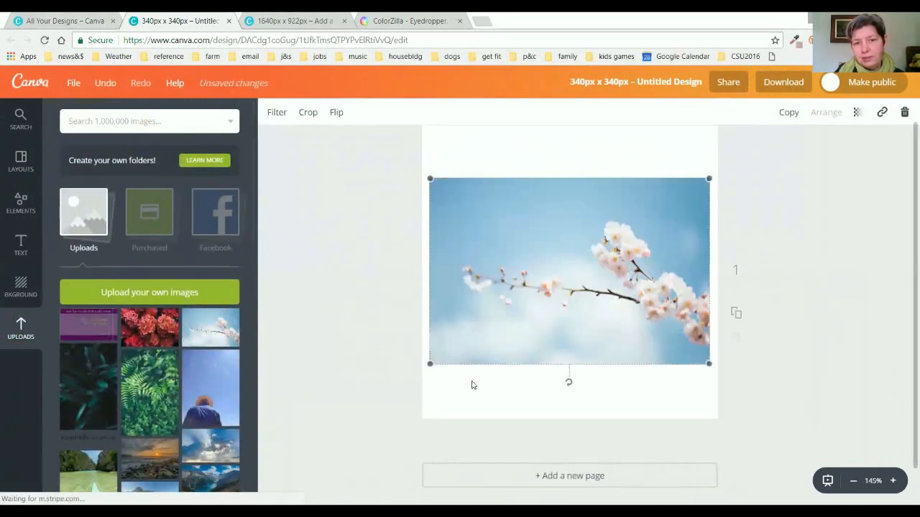
{"action": "left_click_drag", "start_coordinate": [429, 364], "coordinate": [337, 416]}
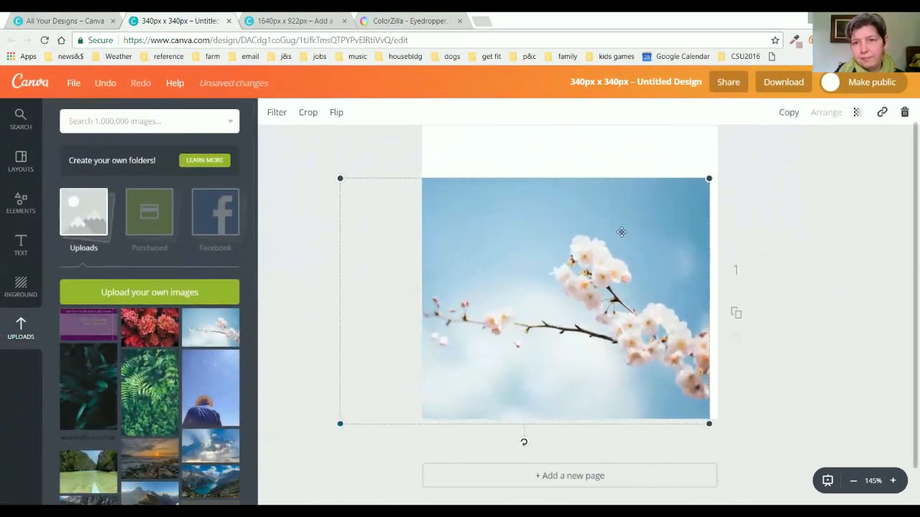
{"action": "left_click_drag", "start_coordinate": [708, 178], "coordinate": [777, 133]}
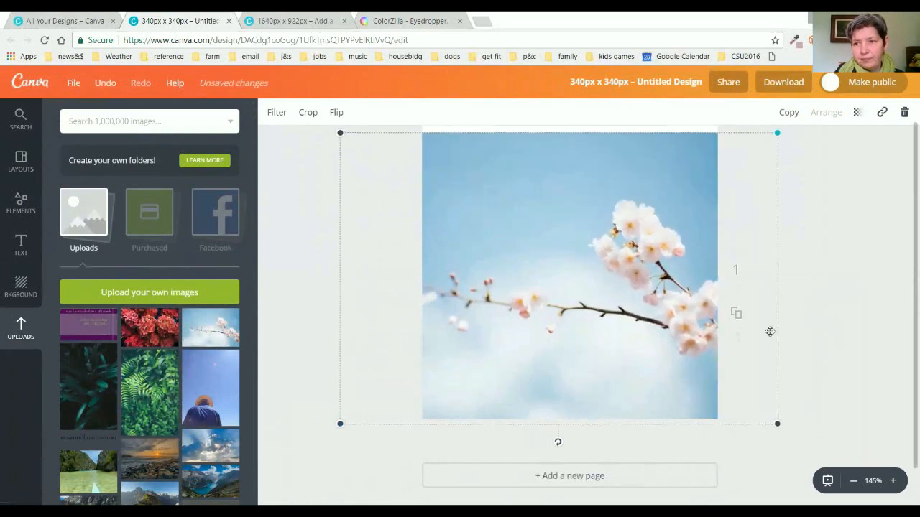
{"action": "left_click", "coordinate": [853, 482]}
{"action": "left_click", "coordinate": [854, 481]}
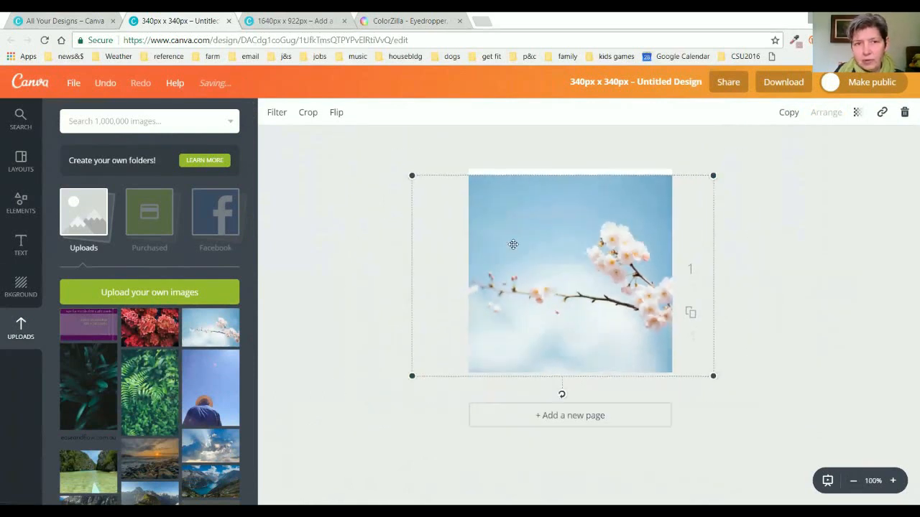
{"action": "left_click_drag", "start_coordinate": [411, 175], "coordinate": [385, 159]}
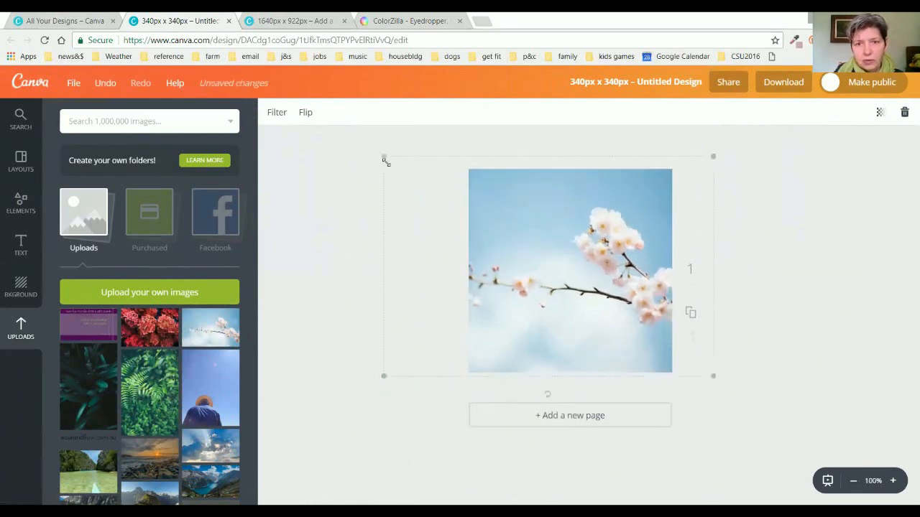
Flip the photo horizontally and reposition it so the blossoms sit on the left.
{"action": "left_click", "coordinate": [305, 112]}
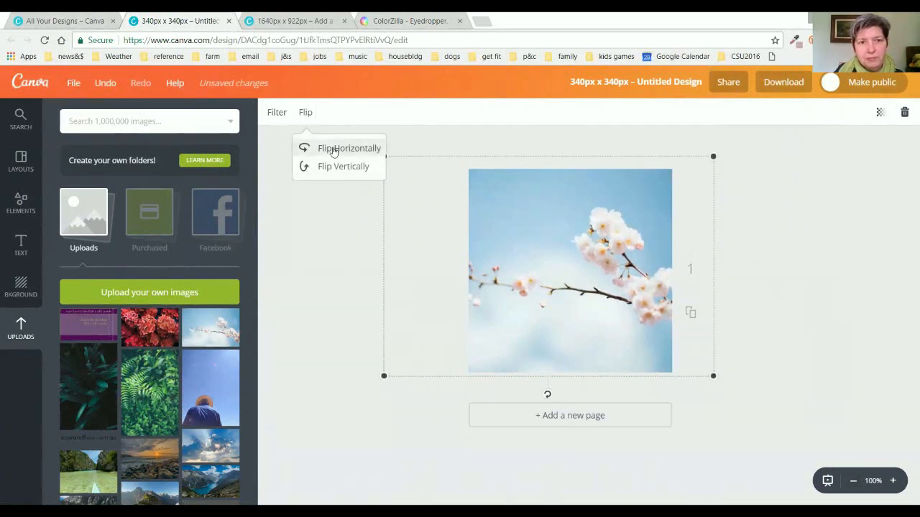
{"action": "left_click", "coordinate": [329, 148]}
{"action": "left_click_drag", "start_coordinate": [561, 294], "coordinate": [563, 319]}
{"action": "left_click_drag", "start_coordinate": [696, 209], "coordinate": [765, 163]}
{"action": "mouse_move", "coordinate": [623, 229]}
{"action": "left_mouse_down"}
{"action": "mouse_move", "coordinate": [618, 244]}
{"action": "mouse_move", "coordinate": [619, 236]}
{"action": "left_mouse_up"}
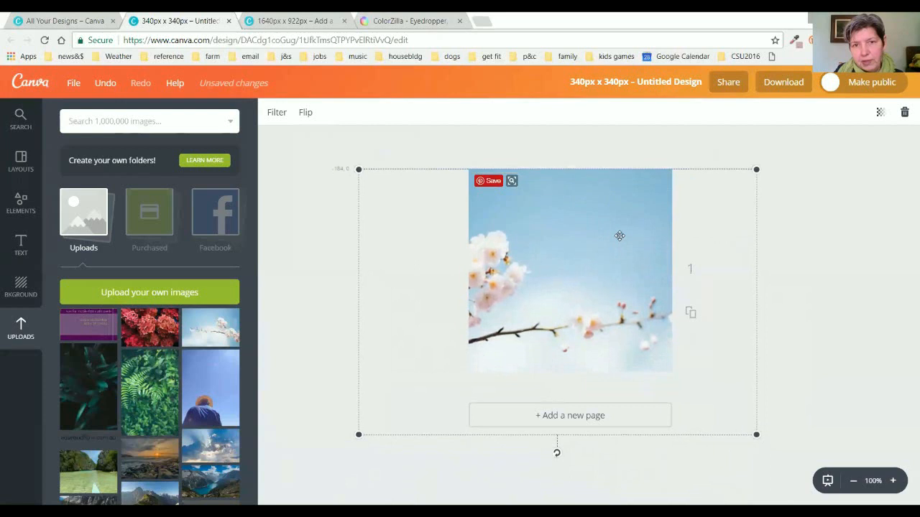
{"action": "left_click", "coordinate": [841, 277]}
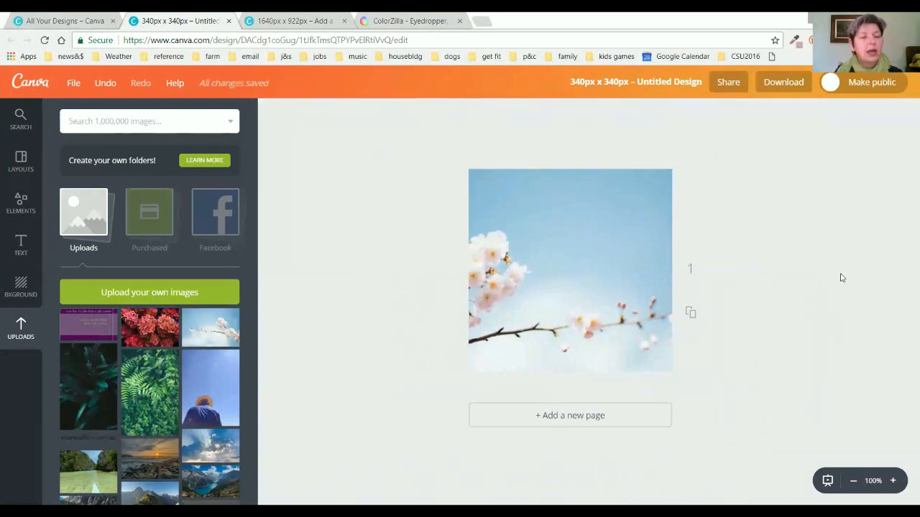
Add the outline circle from Elements > Shapes over the photo and colour it white.
{"action": "left_click", "coordinate": [21, 203]}
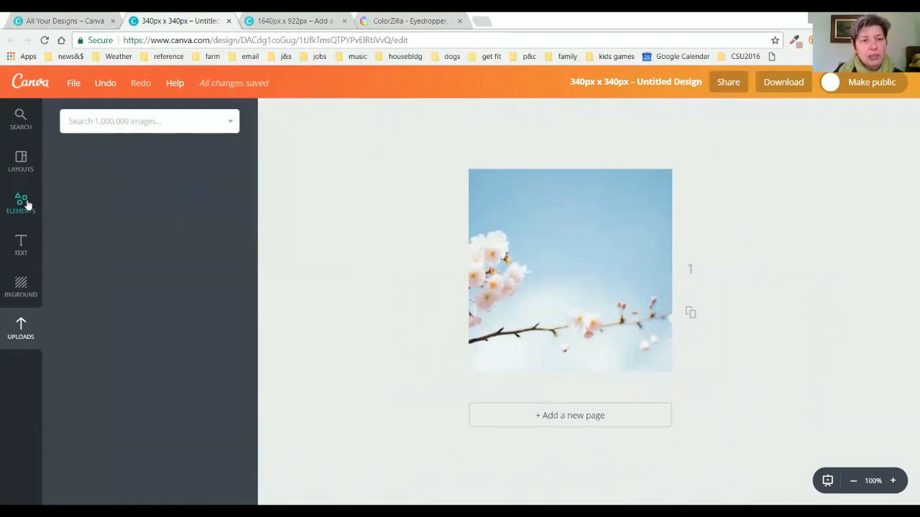
{"action": "left_click", "coordinate": [84, 255]}
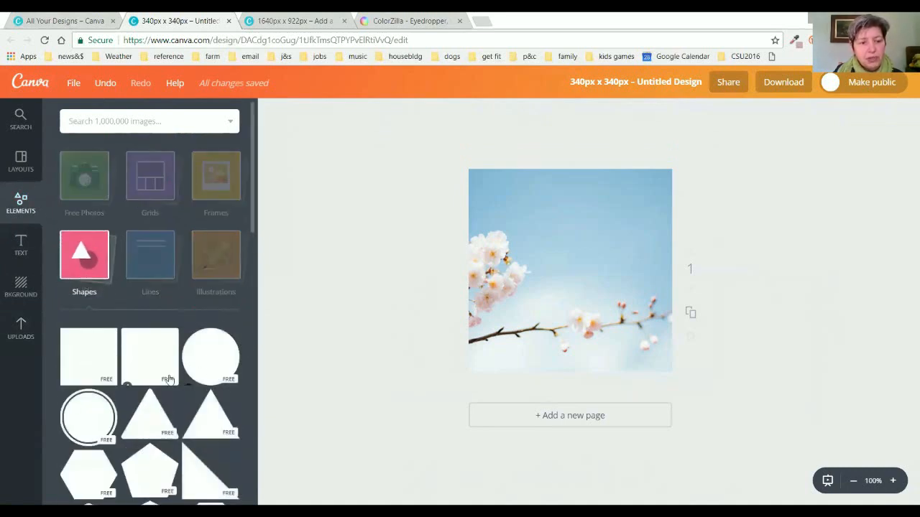
{"action": "scroll", "coordinate": [169, 379], "scroll_direction": "down", "scroll_amount": 4}
{"action": "scroll", "coordinate": [170, 379], "scroll_direction": "down", "scroll_amount": 5}
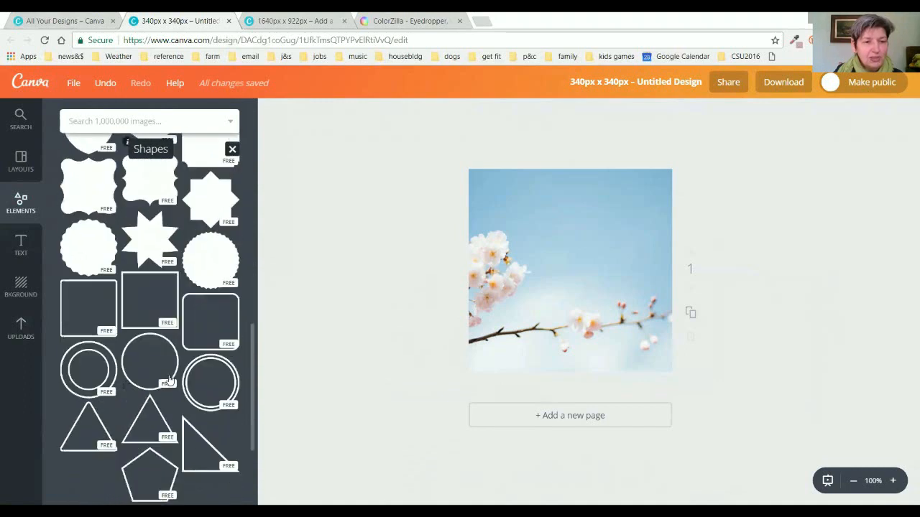
{"action": "left_click", "coordinate": [171, 379]}
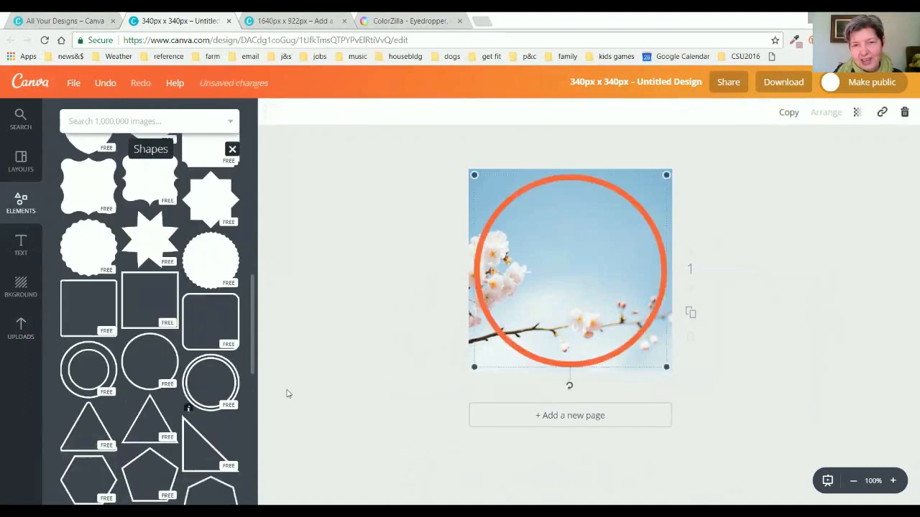
{"action": "left_click", "coordinate": [271, 113]}
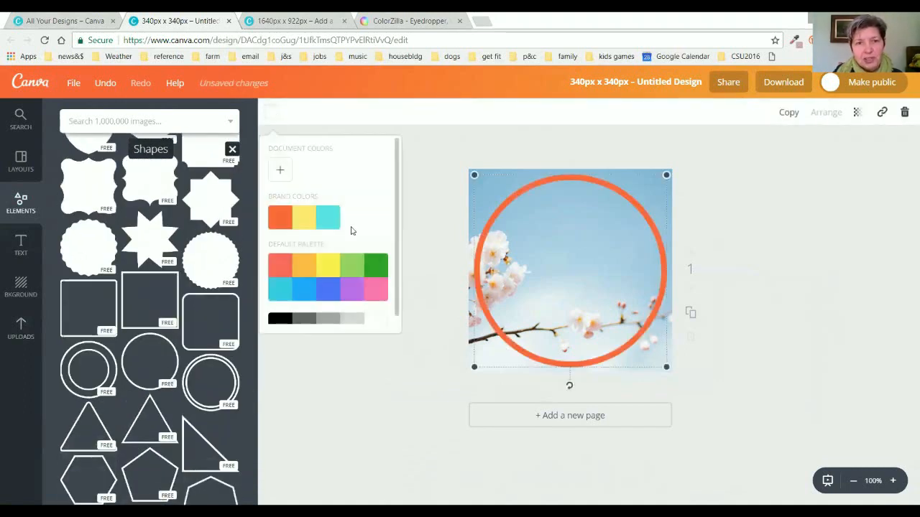
{"action": "left_click", "coordinate": [378, 321]}
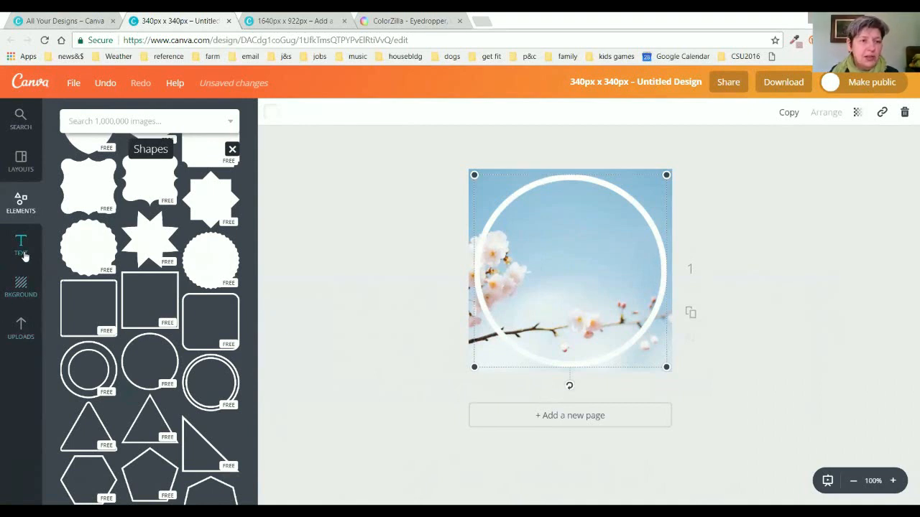
Add a text box containing the letter 'A' in Josefin Sans.
{"action": "left_click", "coordinate": [321, 234]}
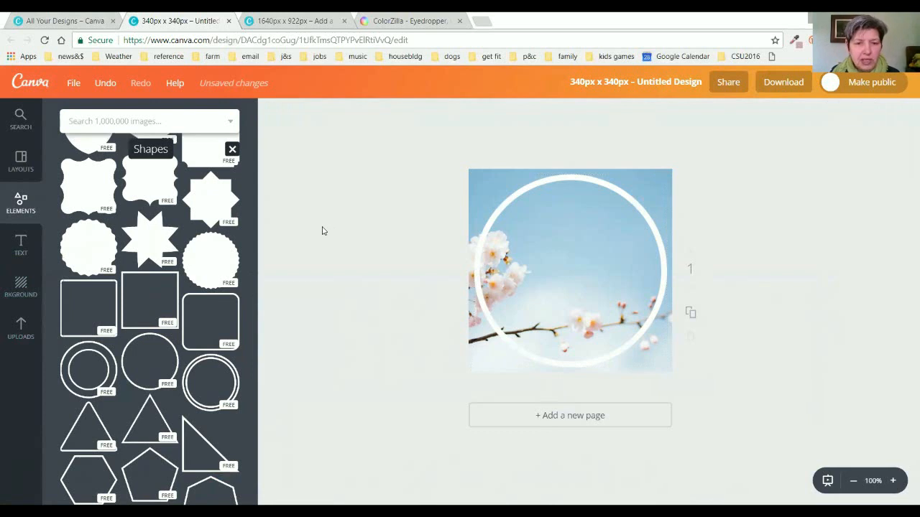
{"action": "key", "text": "t"}
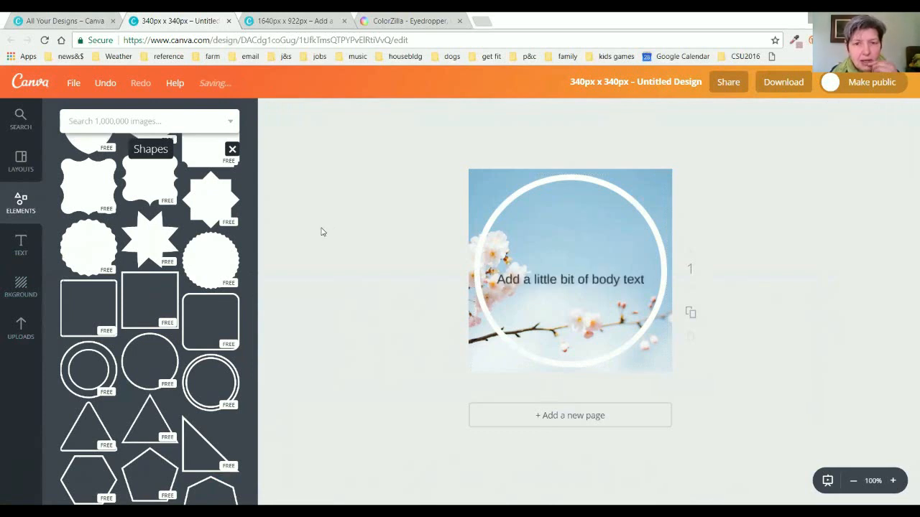
{"action": "left_click", "coordinate": [608, 279]}
{"action": "triple_click", "coordinate": [608, 279]}
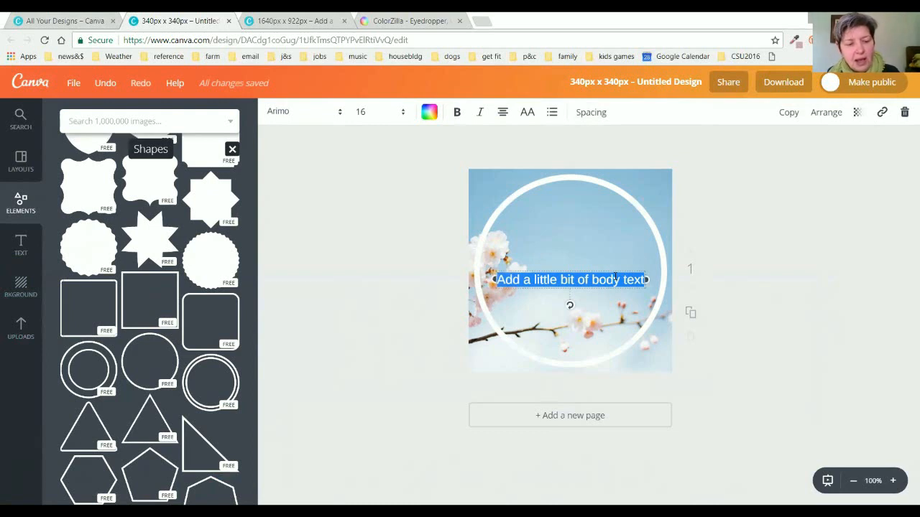
{"action": "type", "text": "A"}
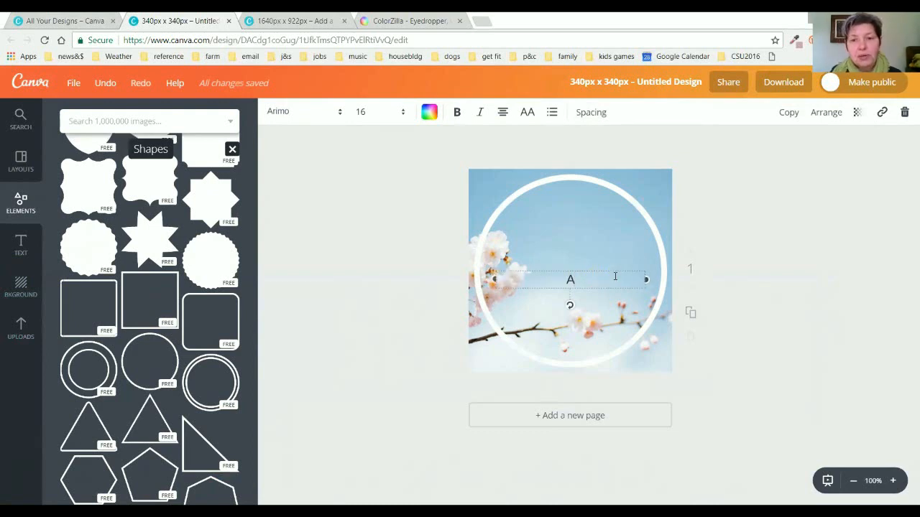
{"action": "left_click", "coordinate": [341, 114]}
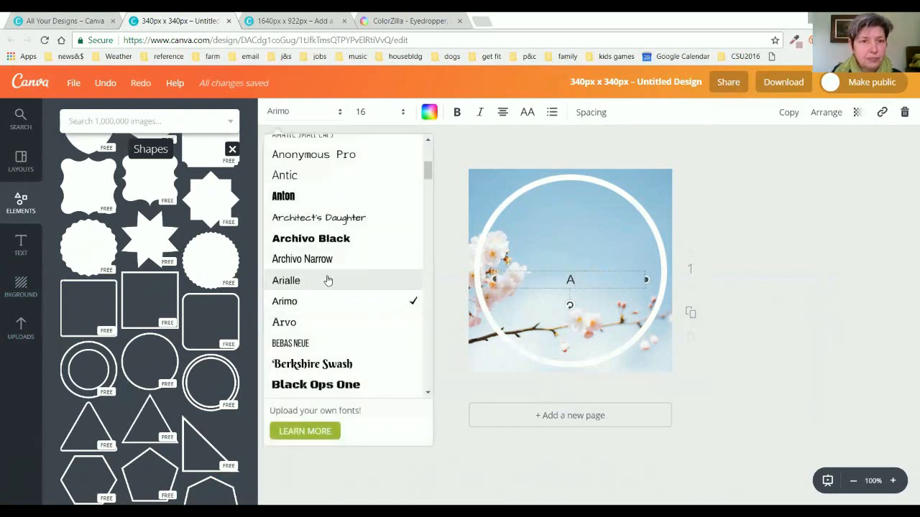
{"action": "scroll", "coordinate": [335, 279], "scroll_direction": "down", "scroll_amount": 10}
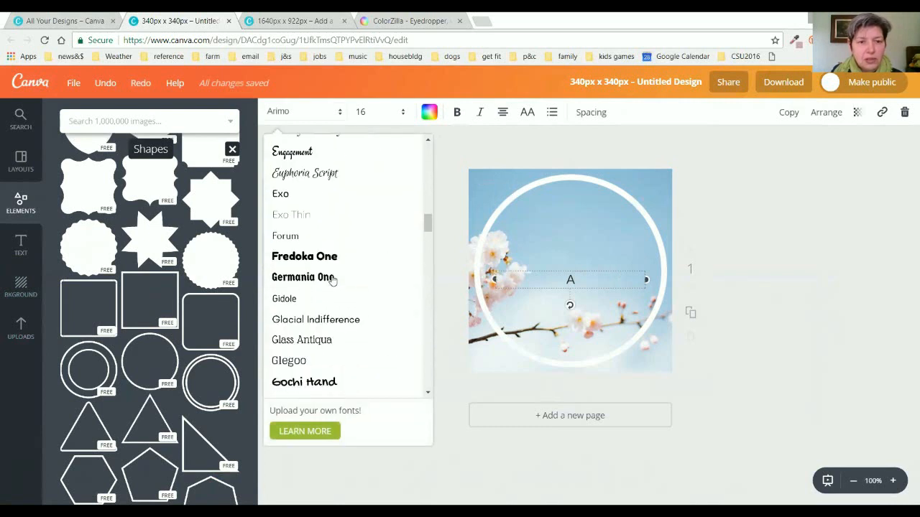
{"action": "scroll", "coordinate": [332, 280], "scroll_direction": "down", "scroll_amount": 3}
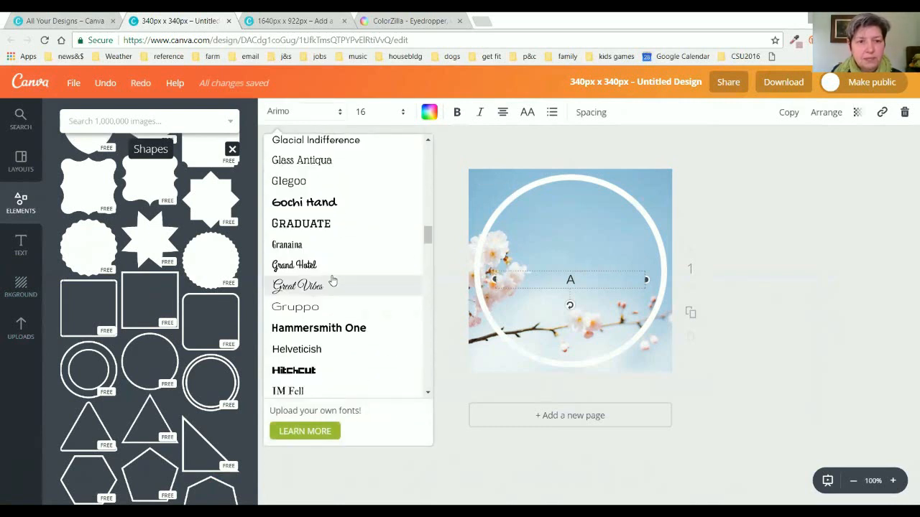
{"action": "scroll", "coordinate": [332, 280], "scroll_direction": "down", "scroll_amount": 5}
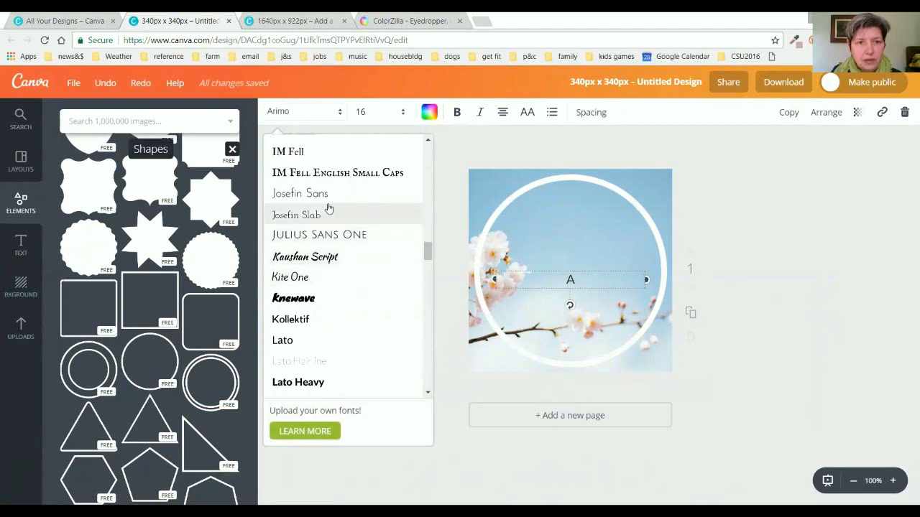
{"action": "left_click", "coordinate": [329, 199]}
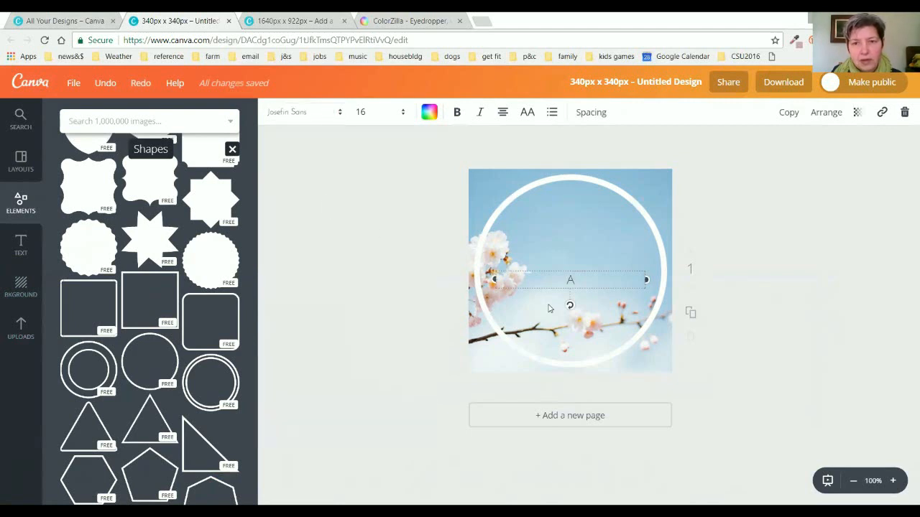
Enlarge the 'A' to font size 144 and position it inside the white circle.
{"action": "left_click_drag", "start_coordinate": [646, 279], "coordinate": [519, 278]}
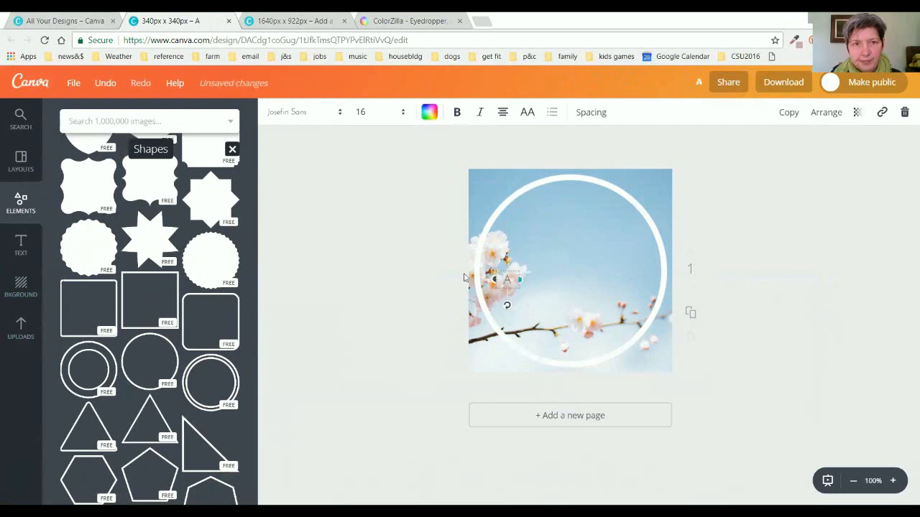
{"action": "left_click", "coordinate": [403, 113]}
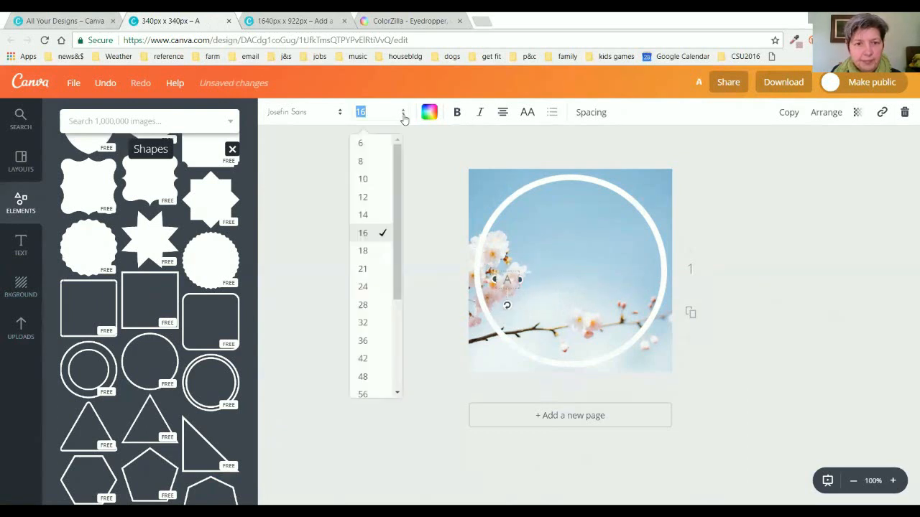
{"action": "left_click", "coordinate": [363, 323]}
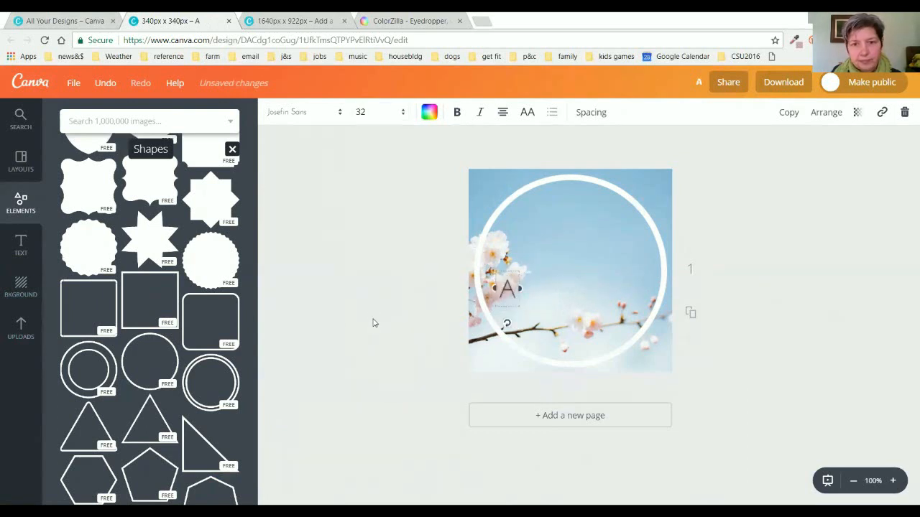
{"action": "left_click", "coordinate": [402, 113]}
{"action": "left_click_drag", "start_coordinate": [397, 316], "coordinate": [398, 406]}
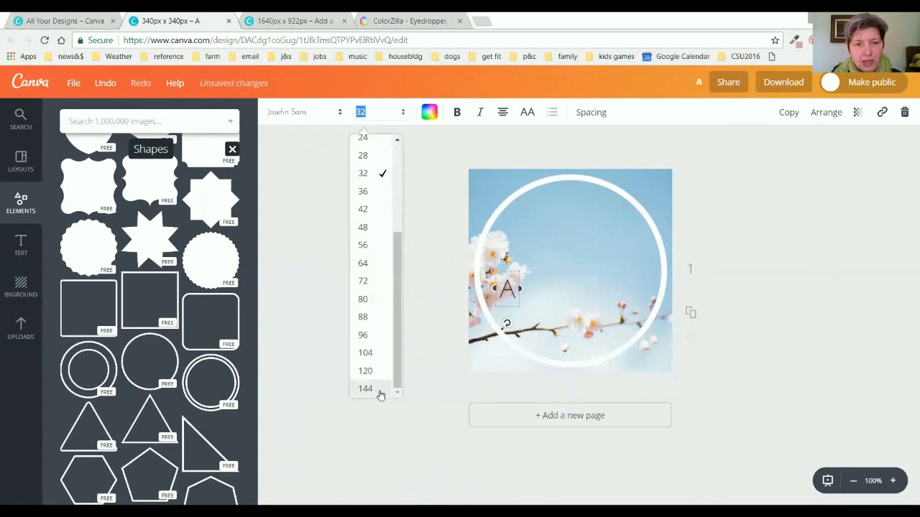
{"action": "left_click", "coordinate": [378, 388]}
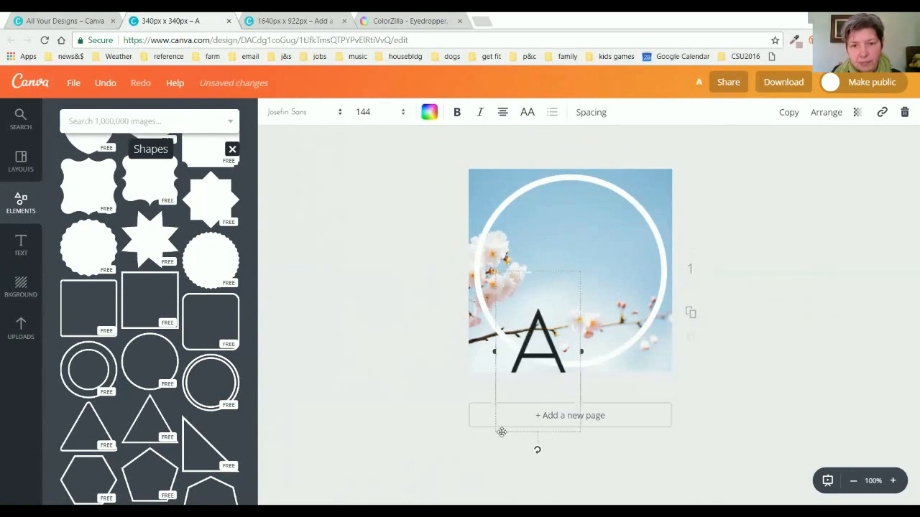
{"action": "left_click_drag", "start_coordinate": [501, 432], "coordinate": [506, 332]}
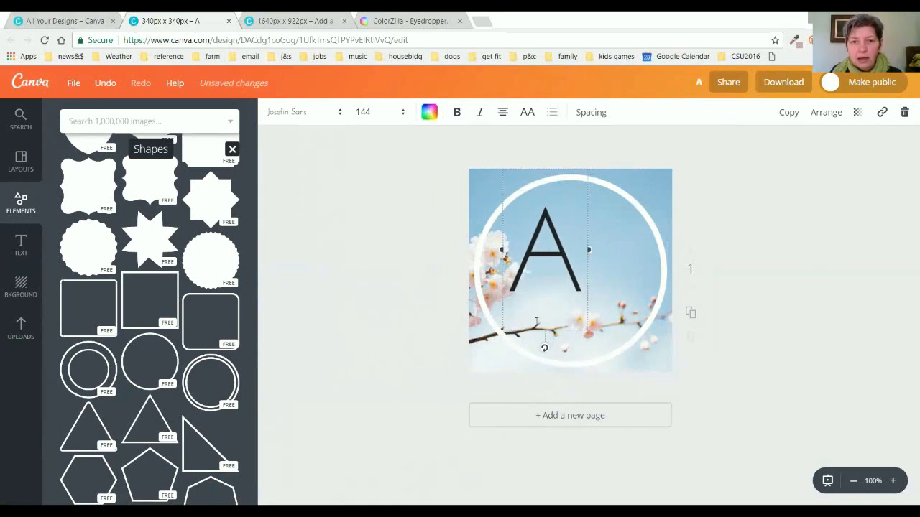
{"action": "left_click", "coordinate": [775, 346]}
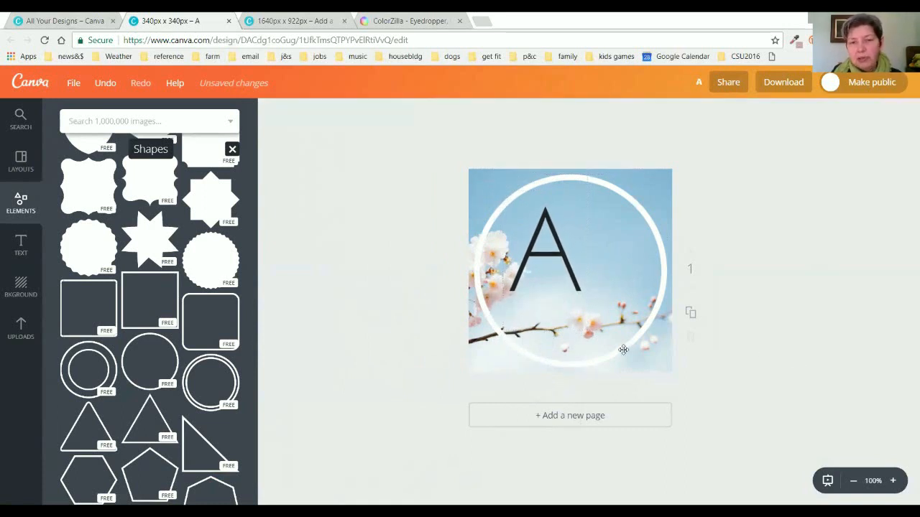
{"action": "left_click", "coordinate": [582, 304]}
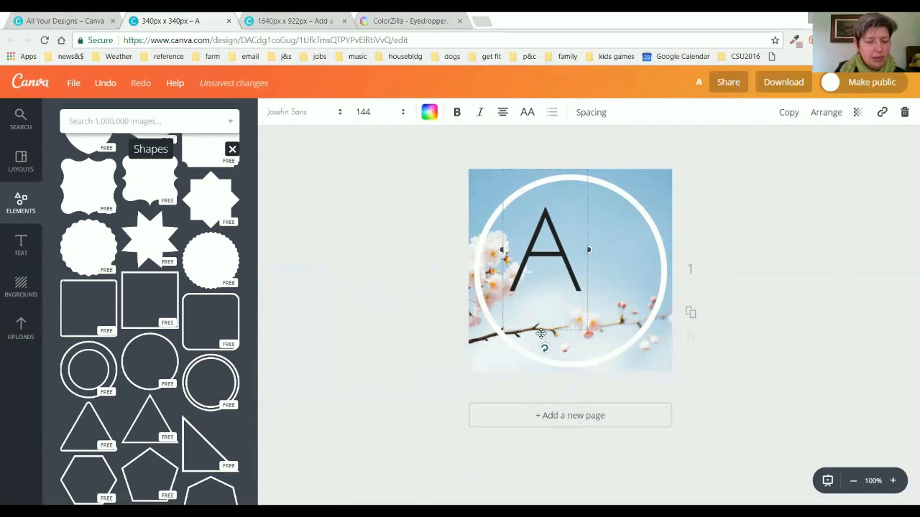
Duplicate the A, change it to a white 'S' and nudge it to overlap the A.
{"action": "key", "text": "ctrl+d"}
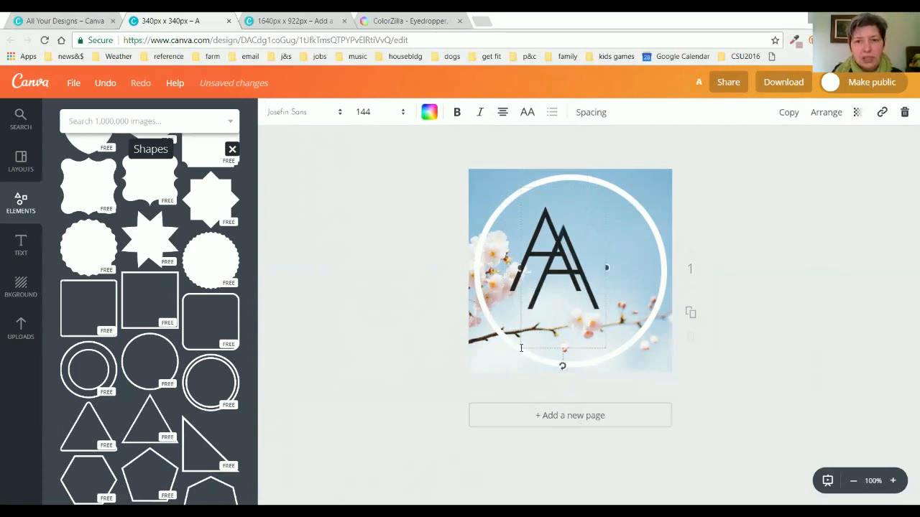
{"action": "double_click", "coordinate": [550, 305]}
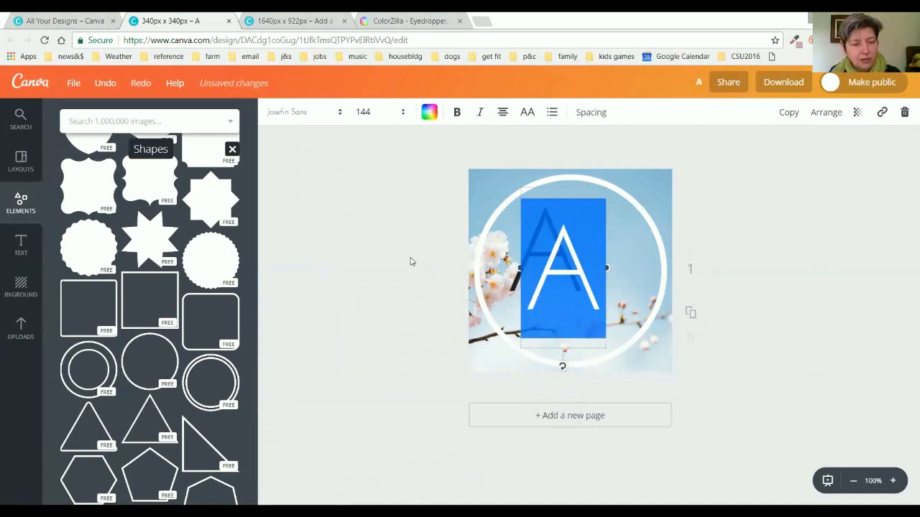
{"action": "type", "text": "S"}
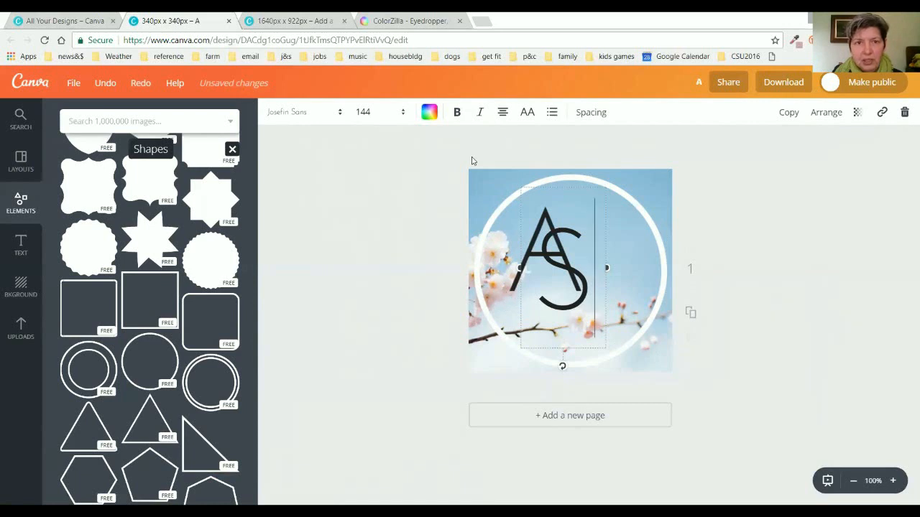
{"action": "left_click", "coordinate": [429, 112]}
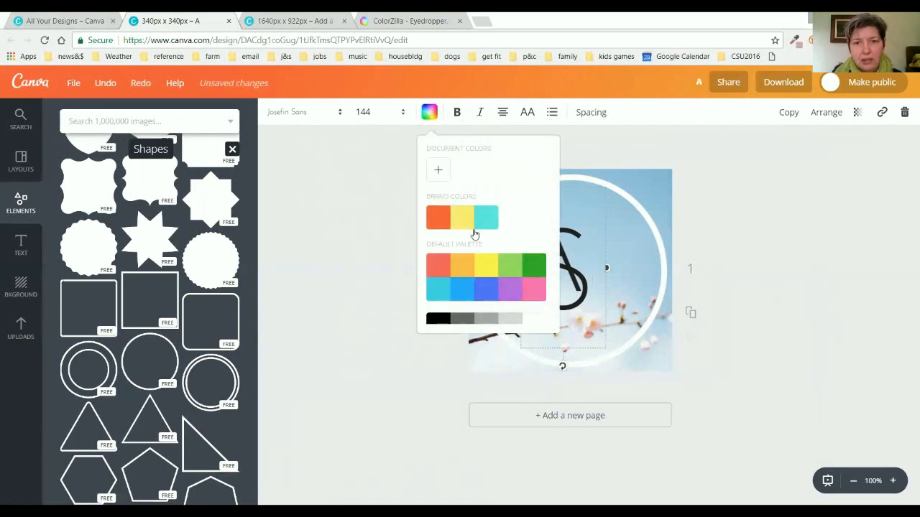
{"action": "left_click", "coordinate": [534, 325]}
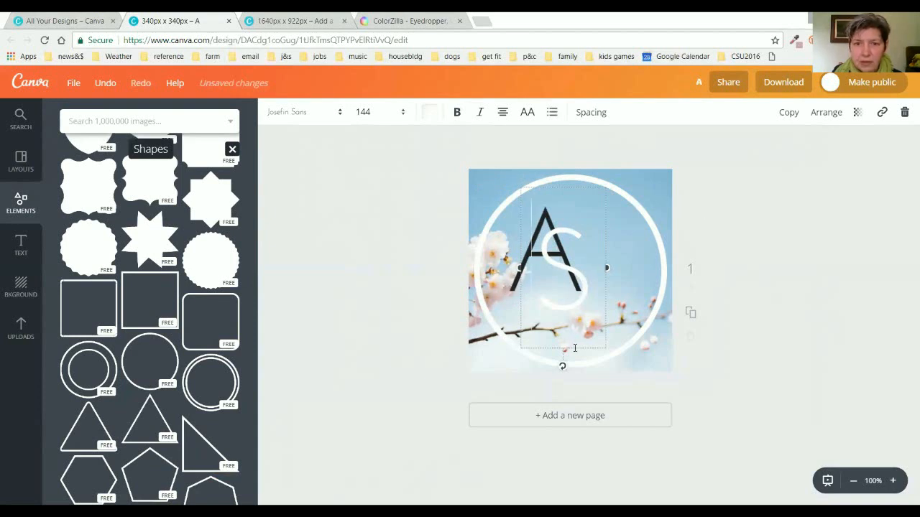
{"action": "left_click_drag", "start_coordinate": [574, 351], "coordinate": [582, 354]}
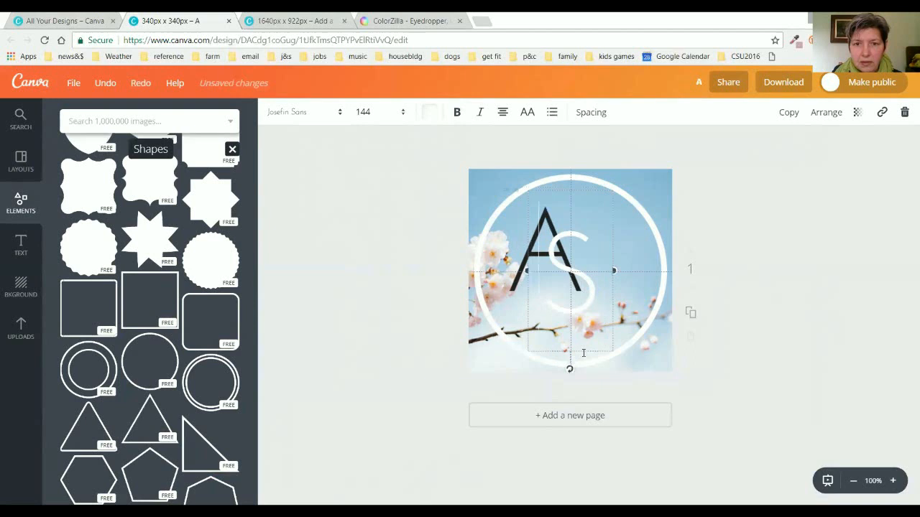
Change the letter A's colour to white as well.
{"action": "left_click", "coordinate": [510, 292]}
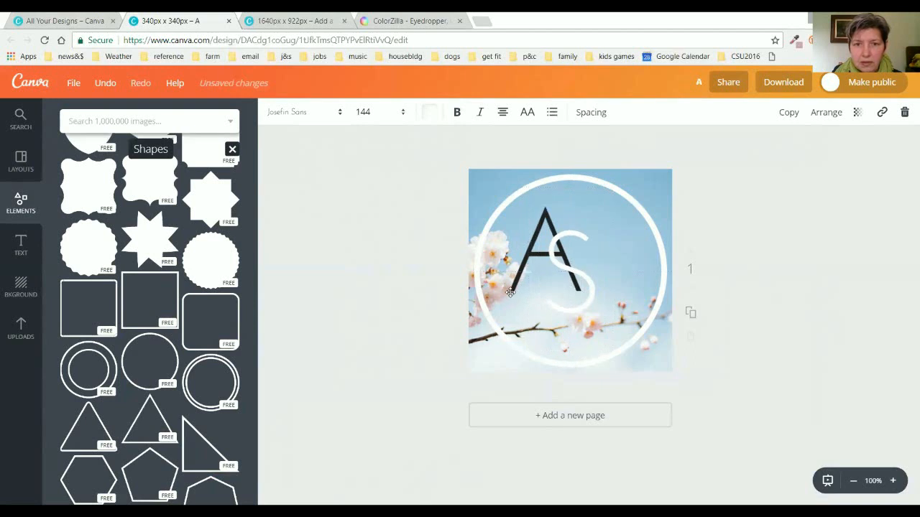
{"action": "left_click", "coordinate": [429, 112]}
{"action": "left_click", "coordinate": [533, 323]}
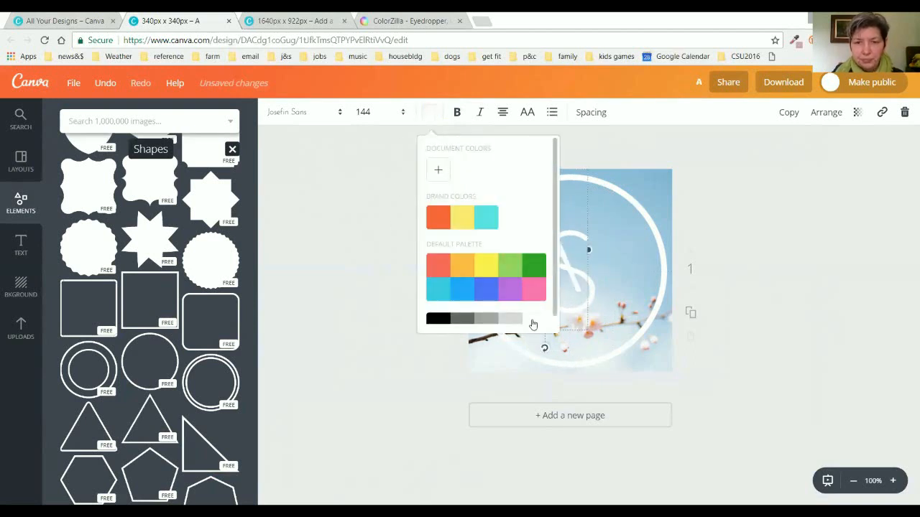
{"action": "left_click", "coordinate": [775, 277]}
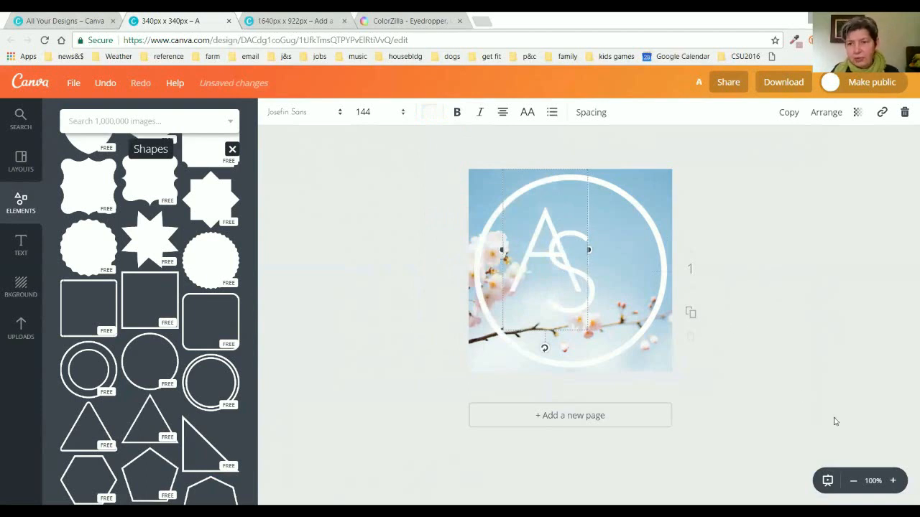
Zoom to 145%, then scale the A and S up together and centre them in the circle.
{"action": "left_click", "coordinate": [893, 480]}
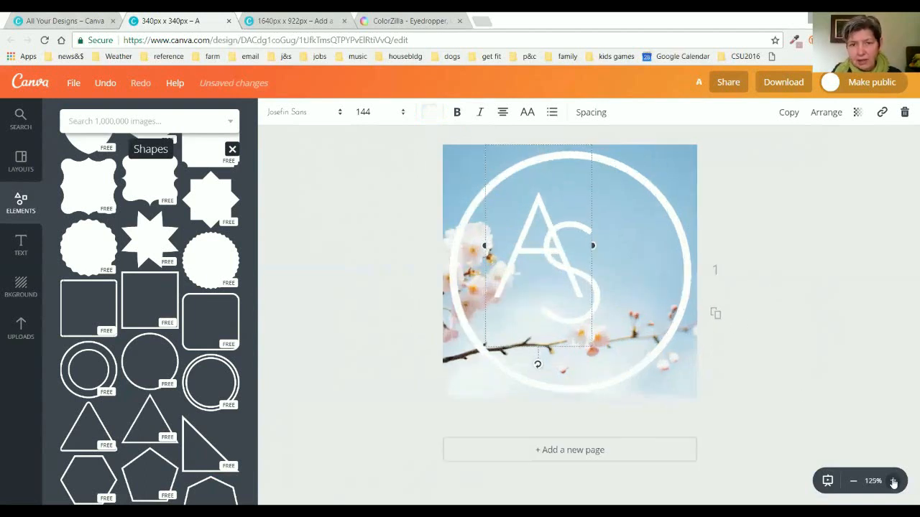
{"action": "left_click", "coordinate": [893, 481]}
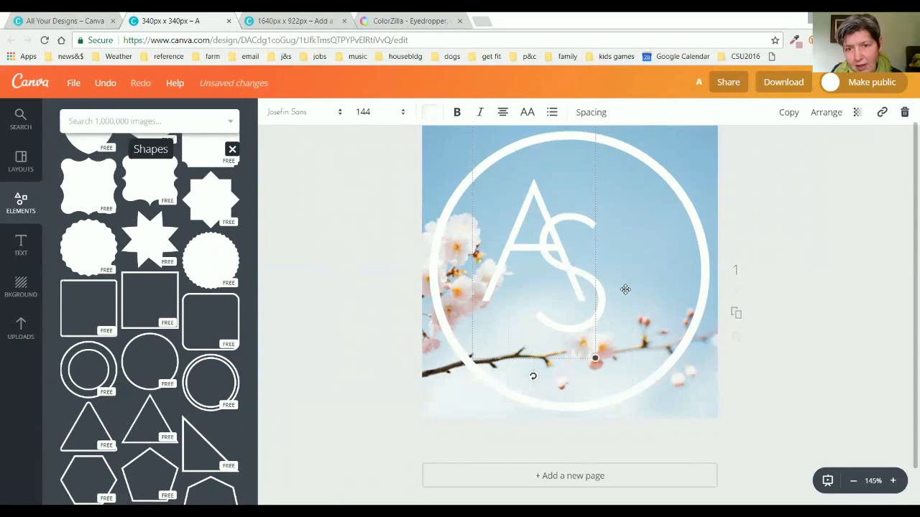
{"action": "left_click", "coordinate": [625, 290], "text": "shift"}
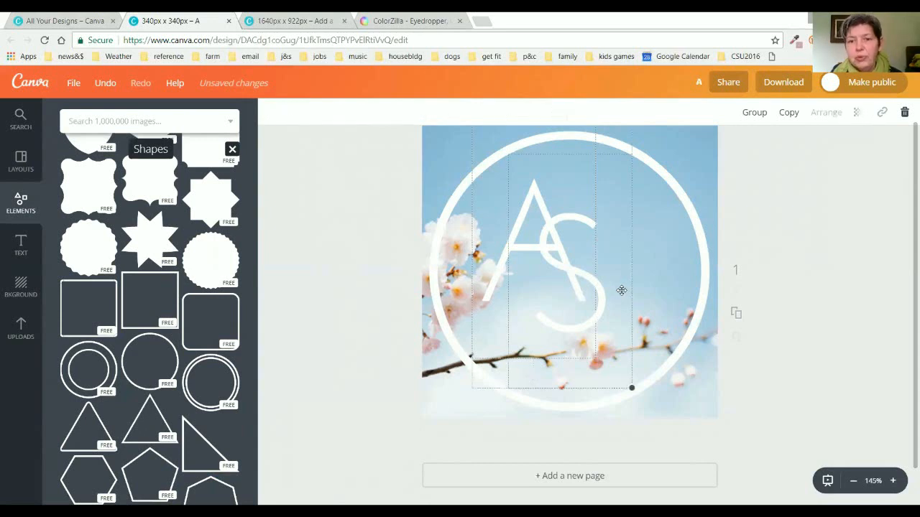
{"action": "left_click_drag", "start_coordinate": [631, 388], "coordinate": [682, 444]}
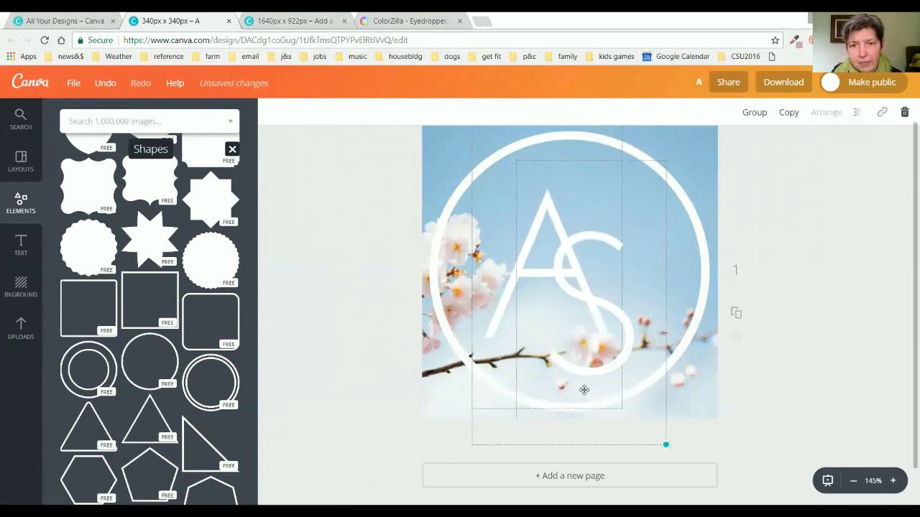
{"action": "left_click_drag", "start_coordinate": [569, 338], "coordinate": [571, 331]}
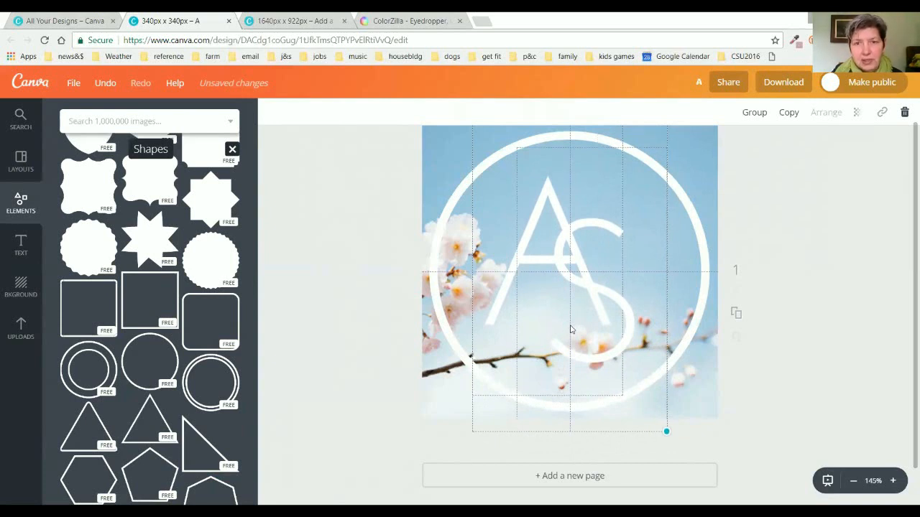
{"action": "mouse_move", "coordinate": [571, 332]}
{"action": "left_mouse_down"}
{"action": "mouse_move", "coordinate": [557, 351]}
{"action": "mouse_move", "coordinate": [562, 330]}
{"action": "left_mouse_up"}
{"action": "left_click", "coordinate": [795, 337]}
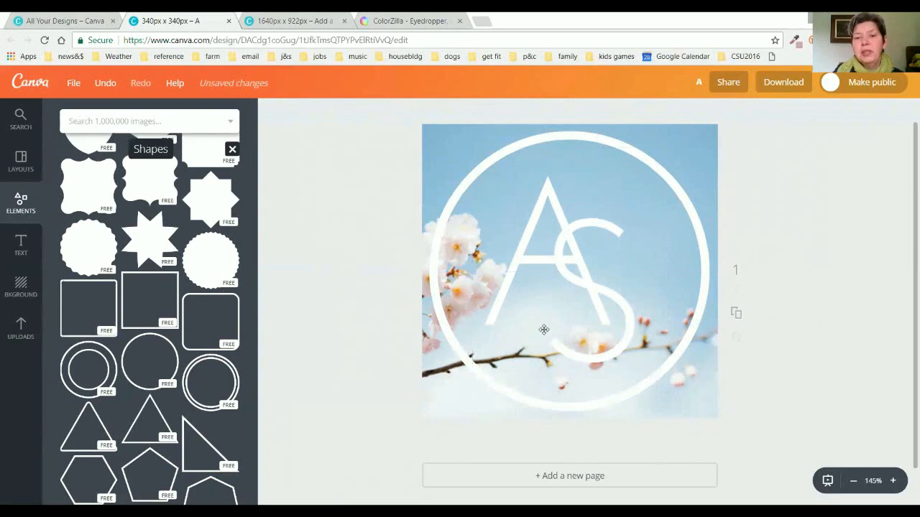
Add the pink c9a4aa as a custom colour by applying it to the S.
{"action": "left_click", "coordinate": [620, 350]}
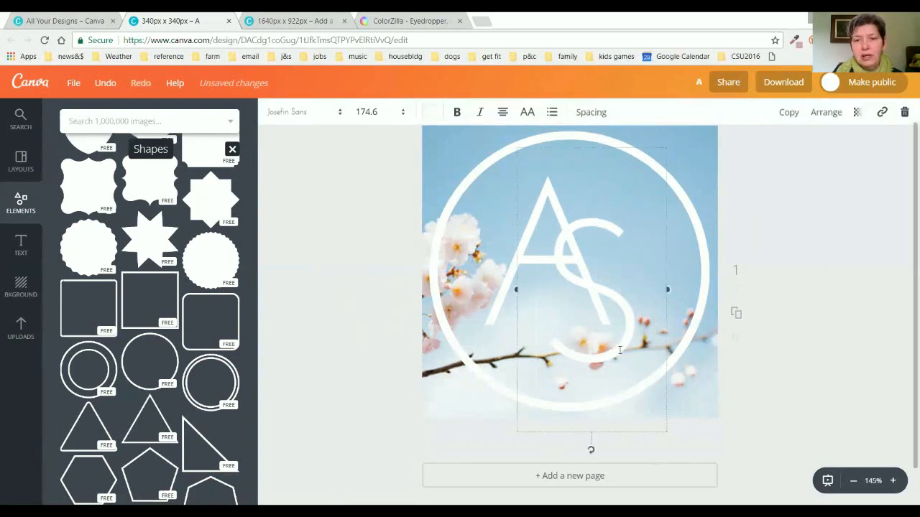
{"action": "left_click", "coordinate": [428, 112]}
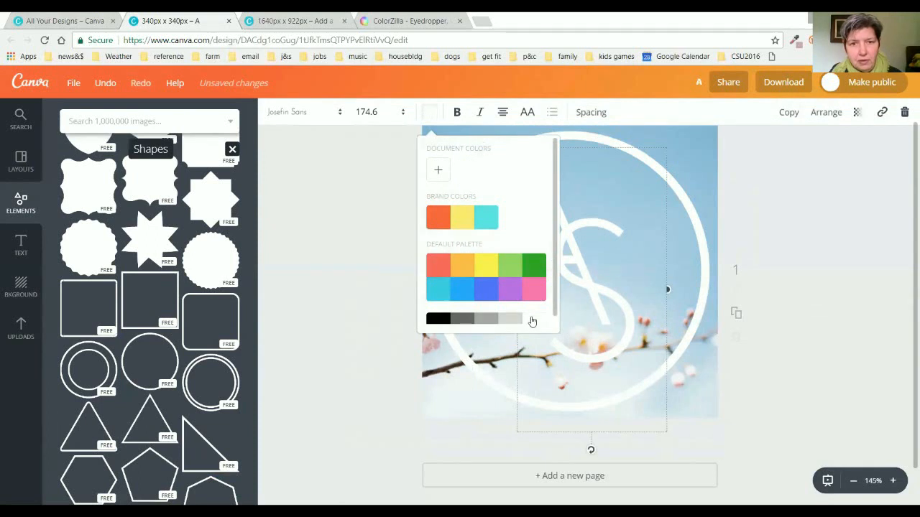
{"action": "left_click", "coordinate": [437, 170]}
{"action": "left_click", "coordinate": [546, 331]}
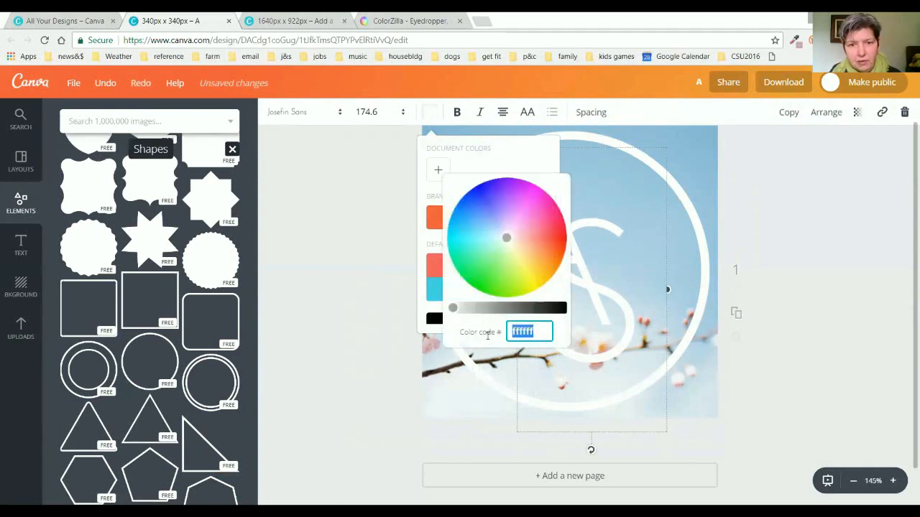
{"action": "type", "text": "c9a4aa"}
{"action": "key", "text": "Return"}
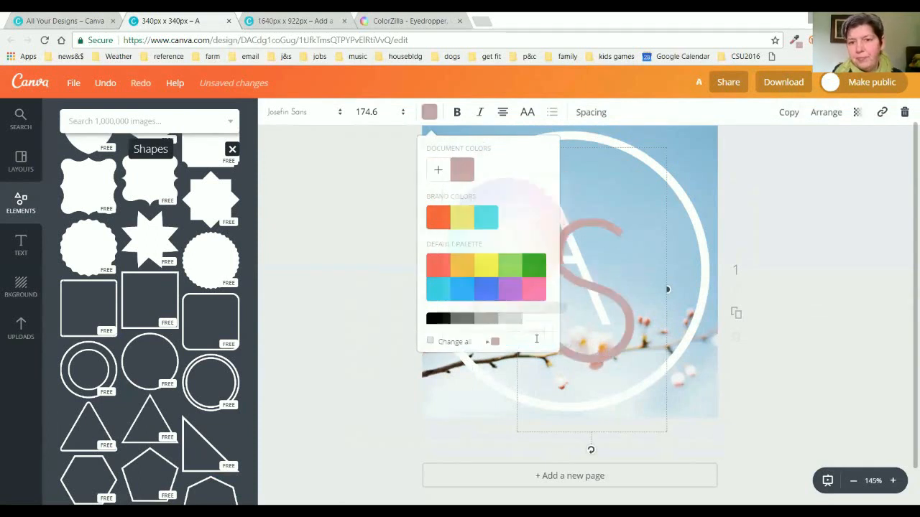
{"action": "left_click", "coordinate": [868, 261]}
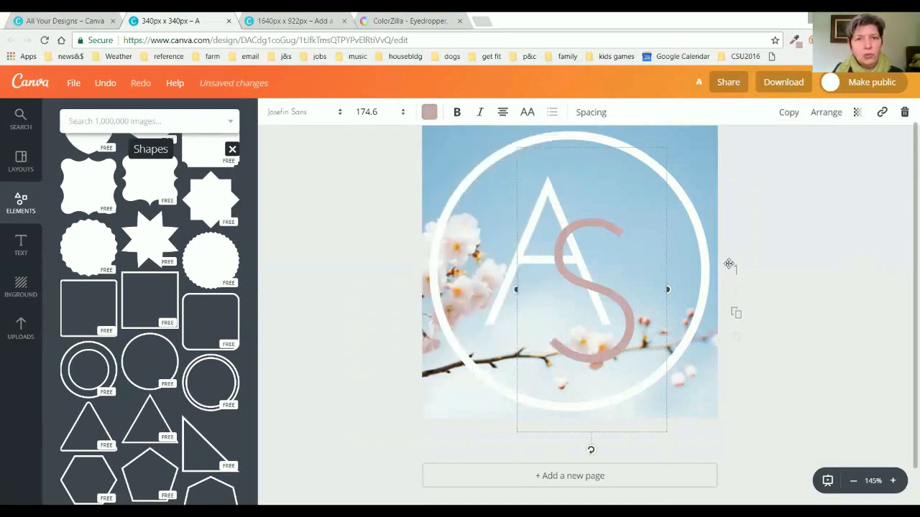
Return the S to white and zoom out to 75%.
{"action": "left_click", "coordinate": [429, 113]}
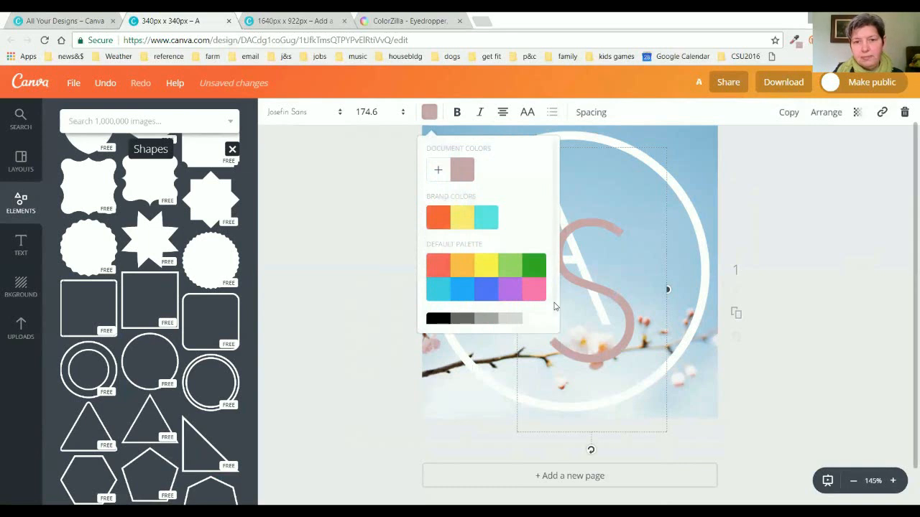
{"action": "left_click", "coordinate": [536, 319]}
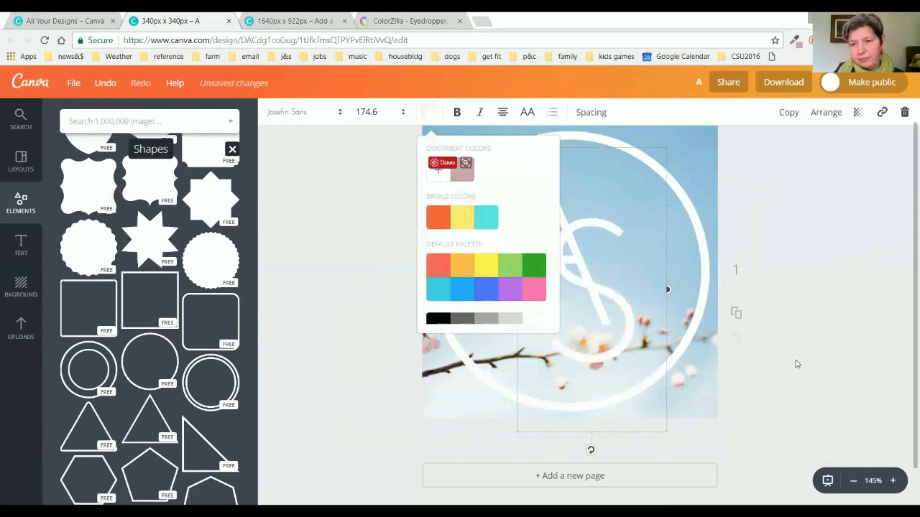
{"action": "left_click", "coordinate": [853, 481]}
{"action": "left_click", "coordinate": [851, 481]}
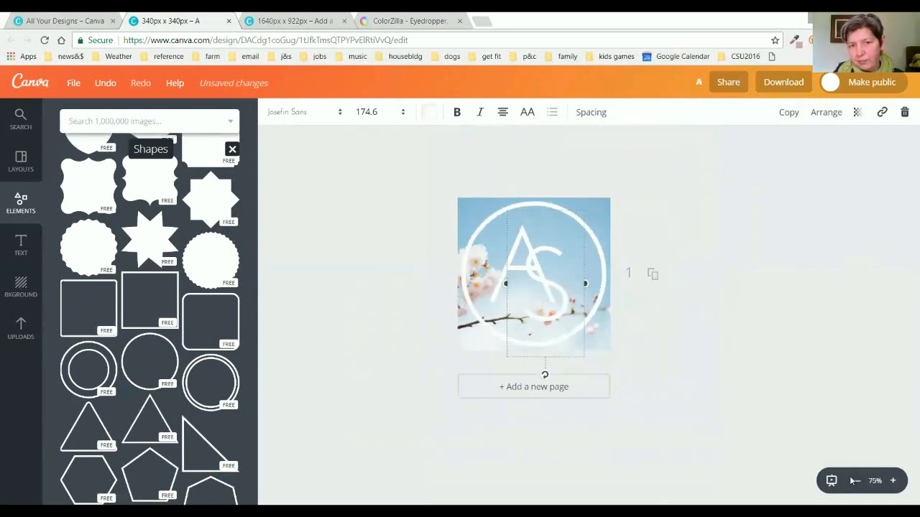